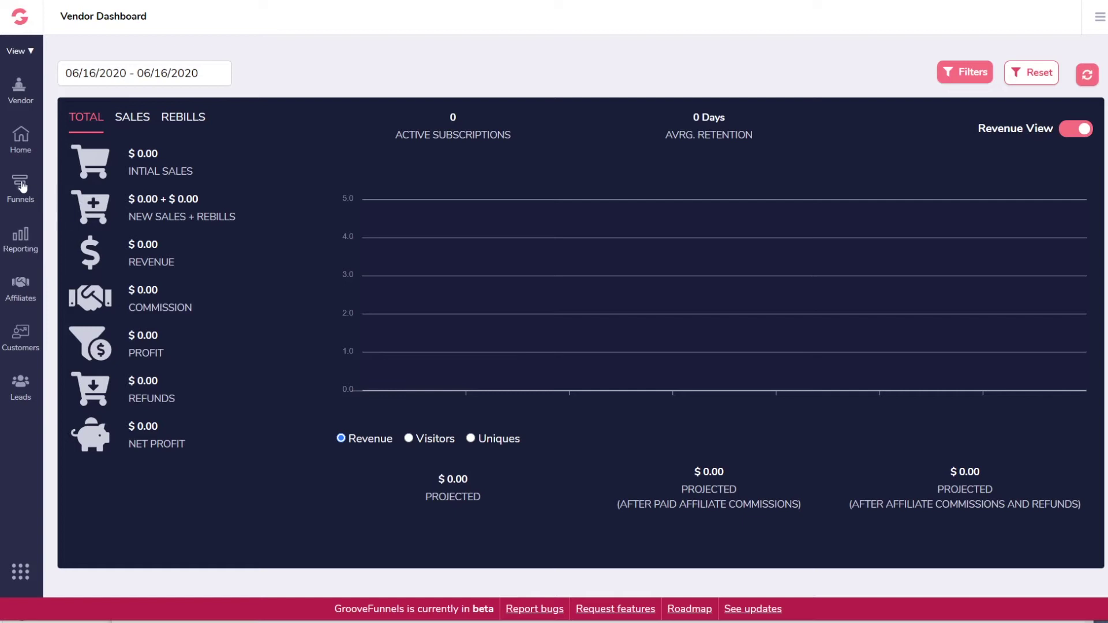
Create a product funnel with internal name Book, name Firstbook and description BookFunnel.
left_click(22, 185)
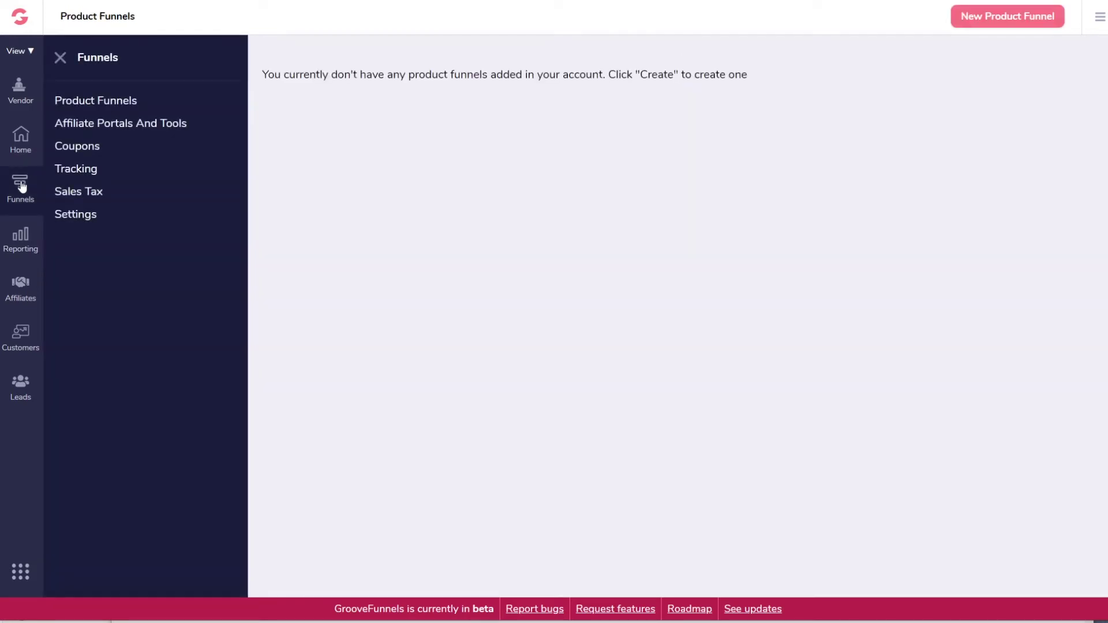
left_click(1001, 19)
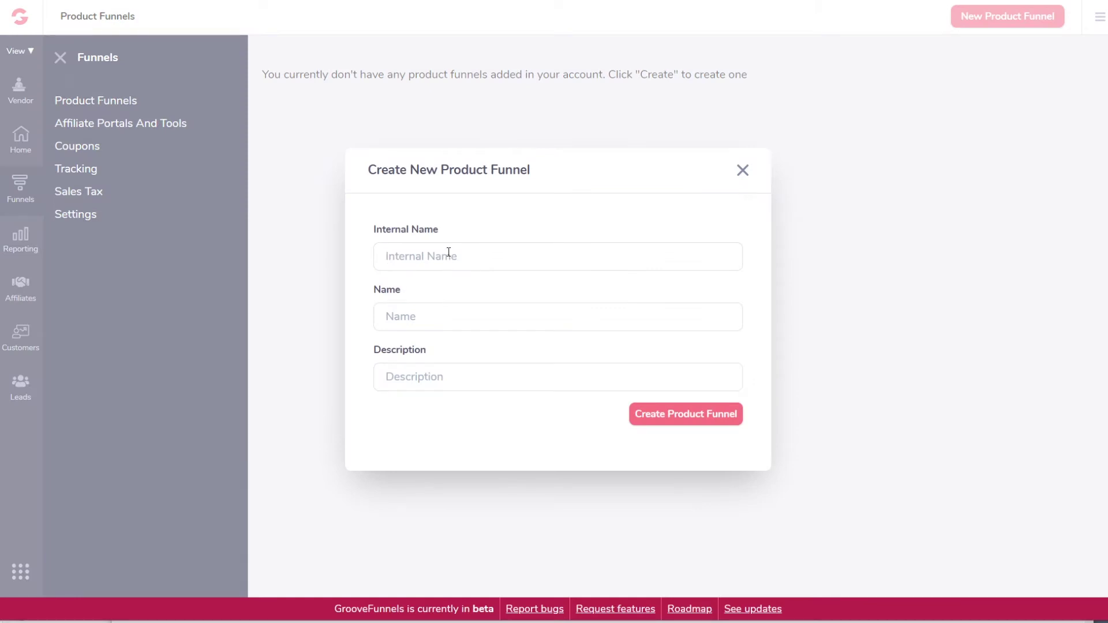
type("Book")
key("Tab")
type("F")
key("Tab")
type("BookFunne")
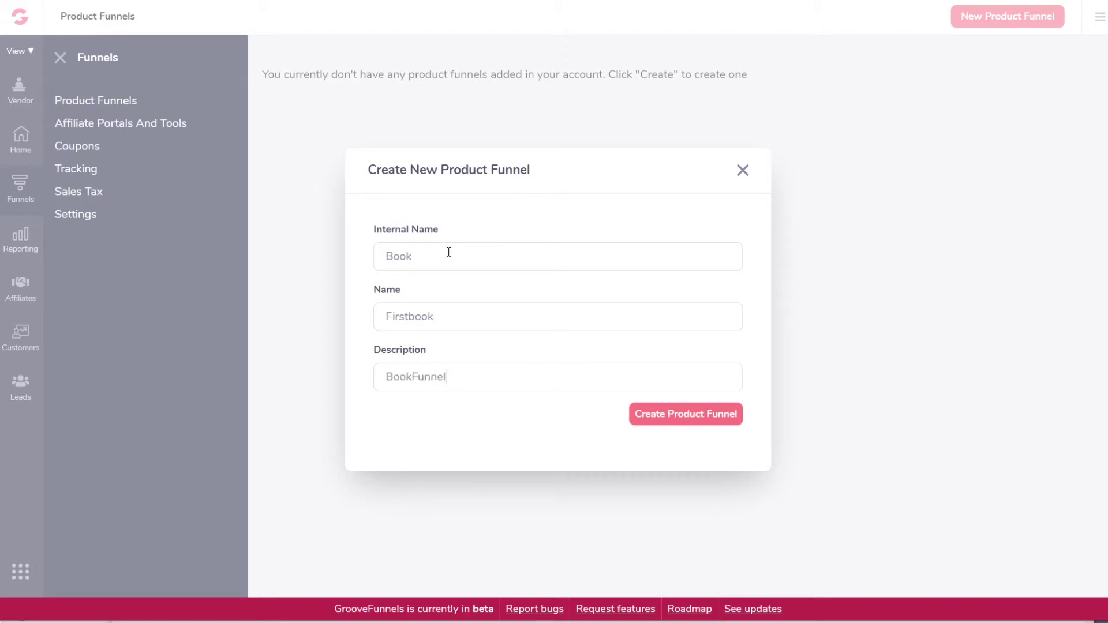
left_click(665, 418)
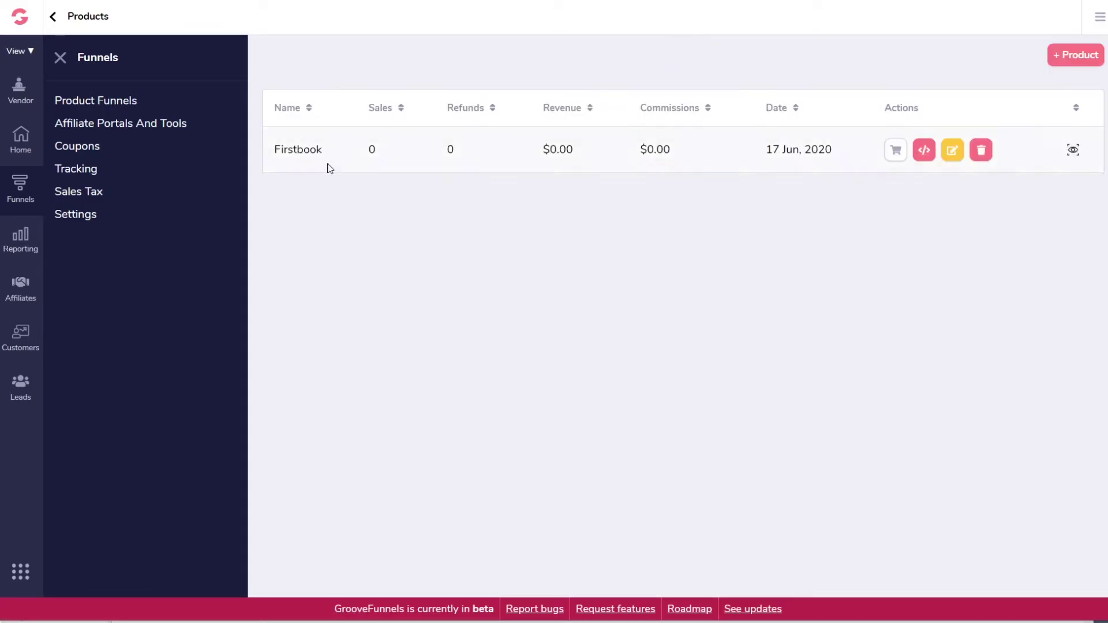
Edit the Firstbook product, keeping it as a frontend product, and save its price point with description Book and a one-time price of 5.
left_click(953, 151)
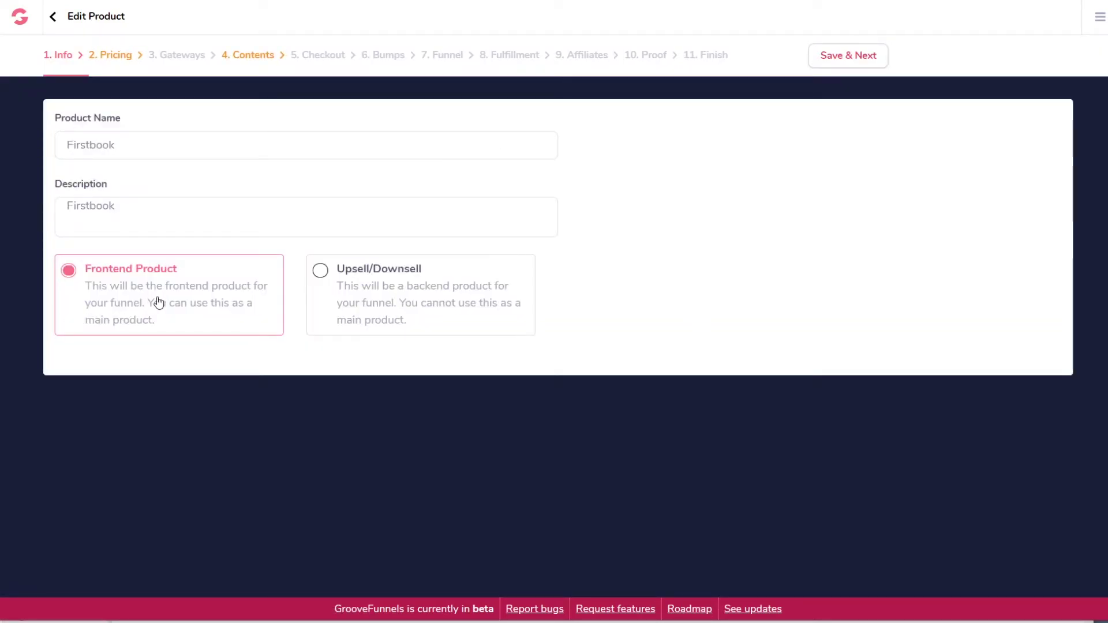
left_click(849, 60)
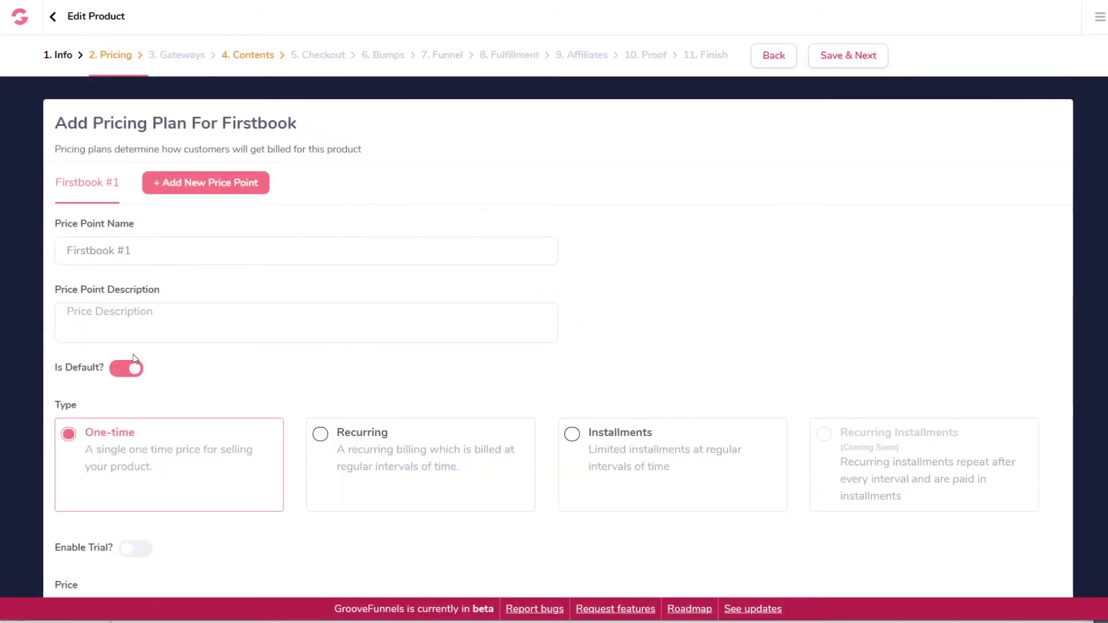
type("Book")
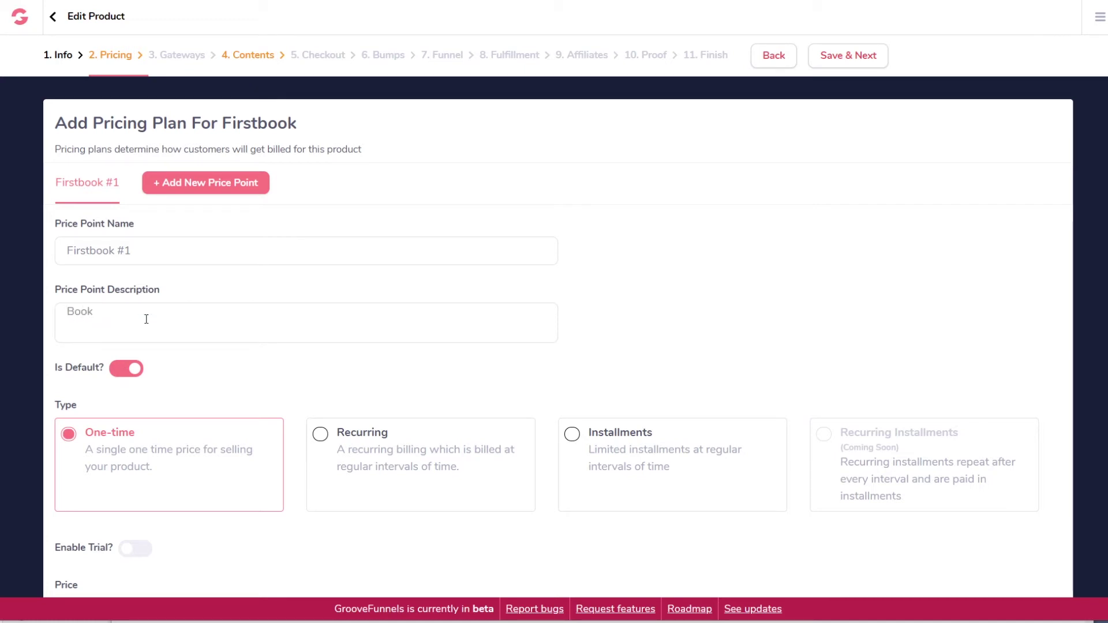
scroll(146, 319, "down", 1)
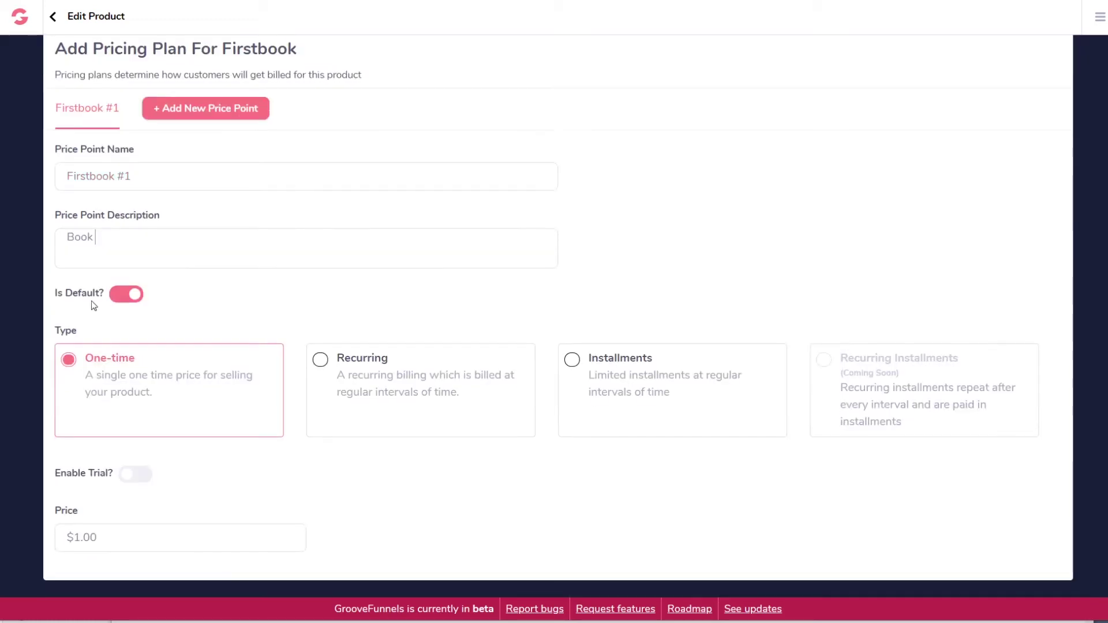
left_click(96, 545)
type("5")
scroll(451, 418, "up", 1)
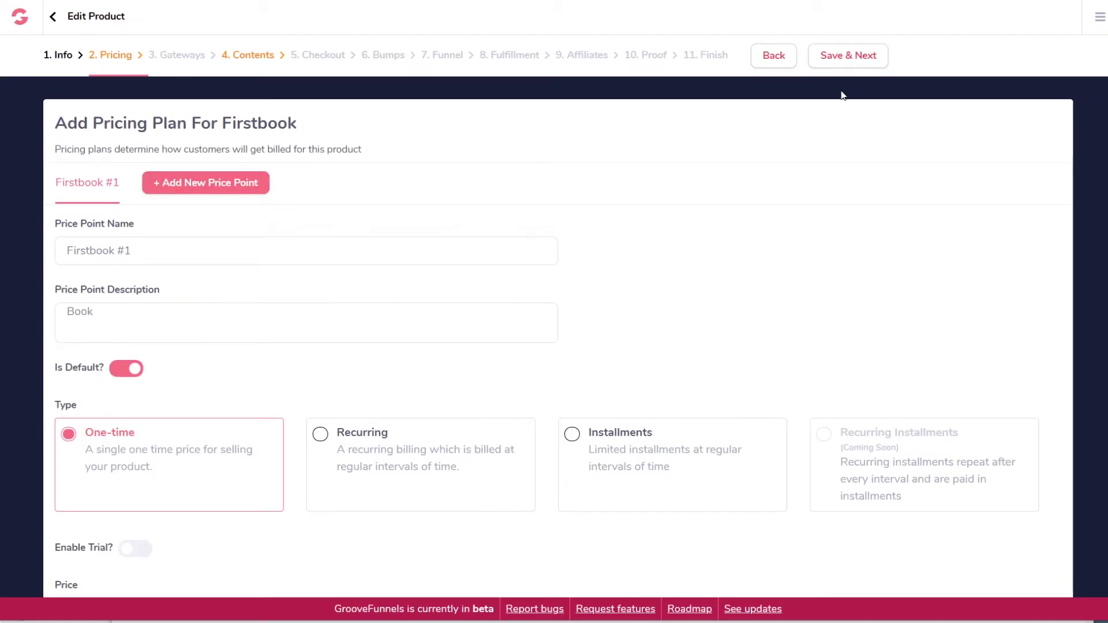
left_click(855, 62)
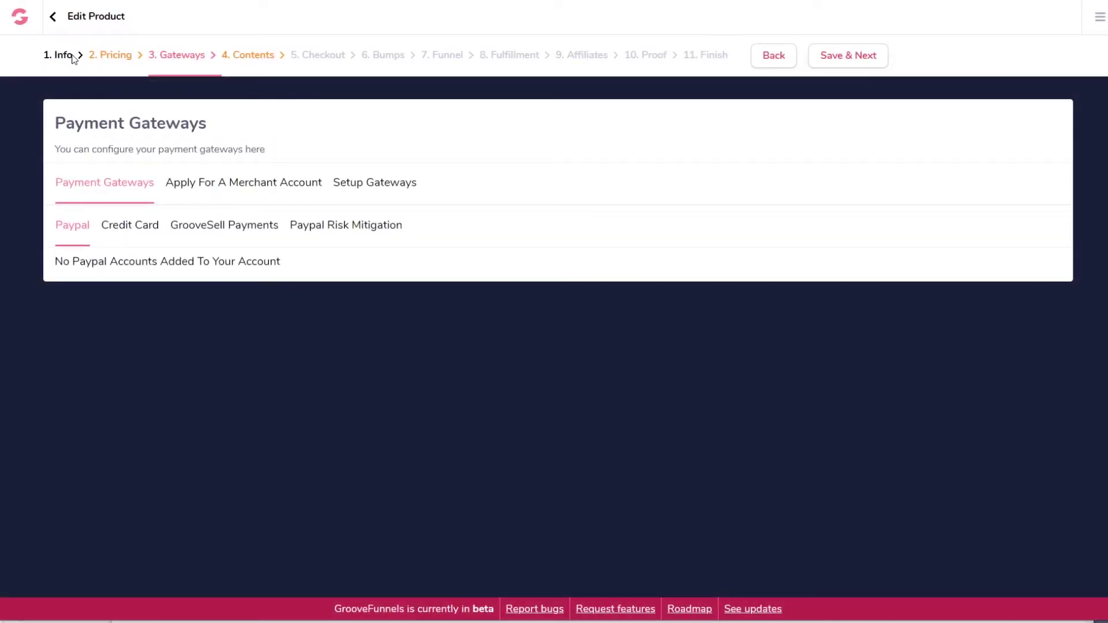
left_click(377, 184)
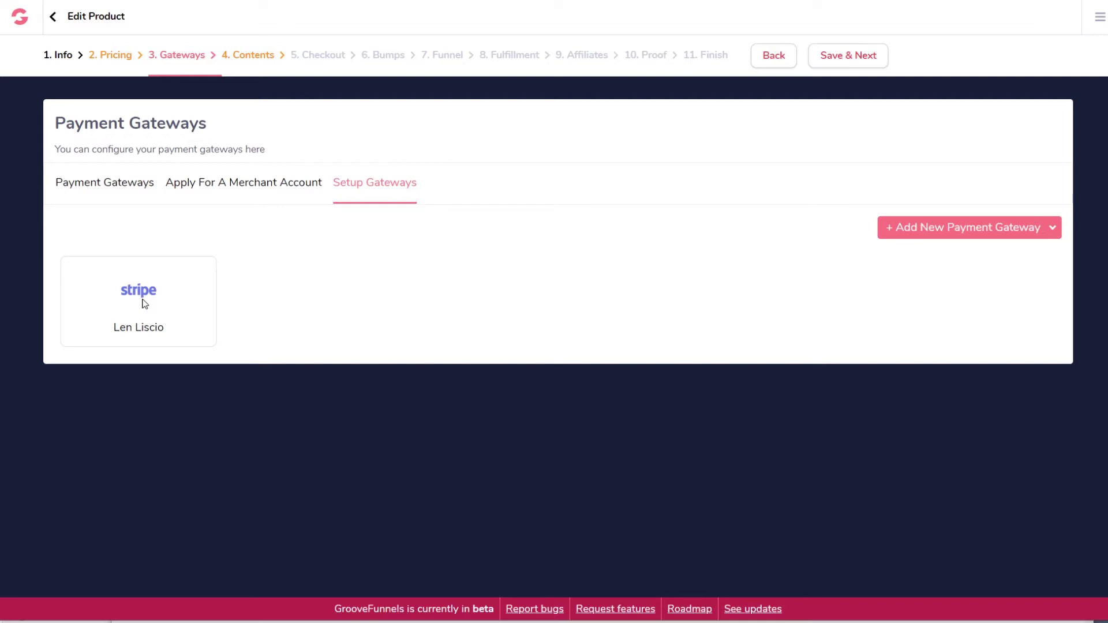
left_click(853, 63)
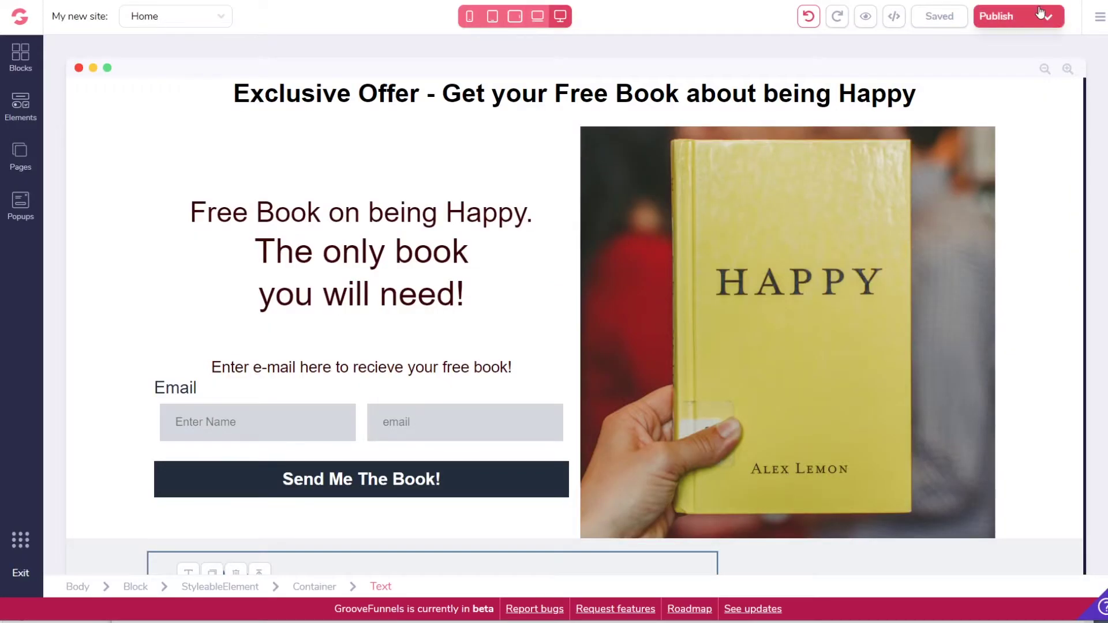
left_click(1049, 16)
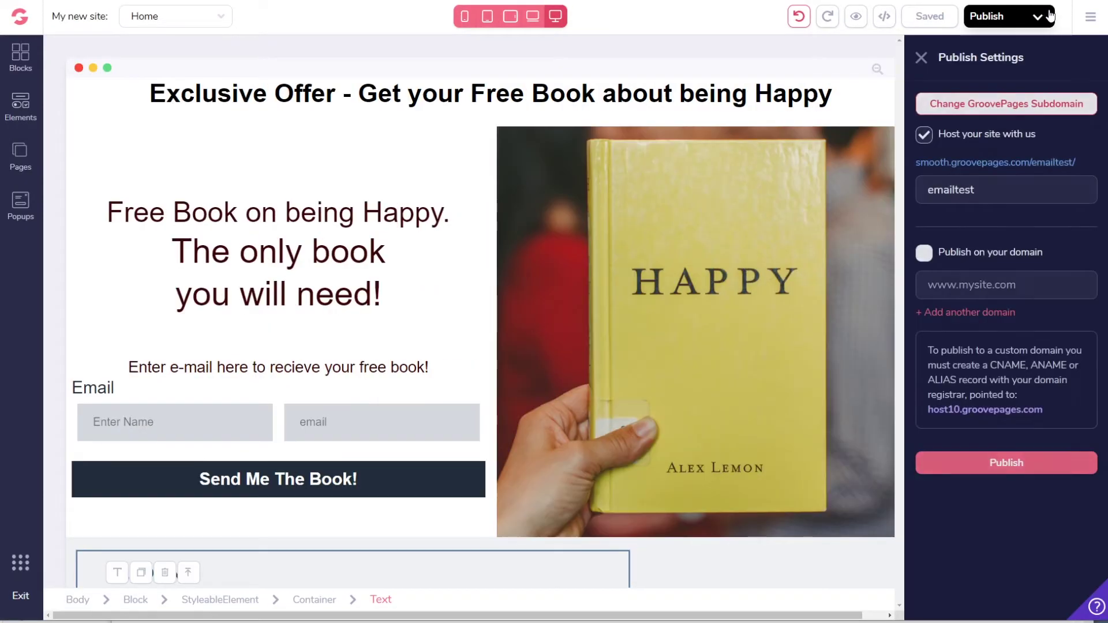
left_click(990, 167)
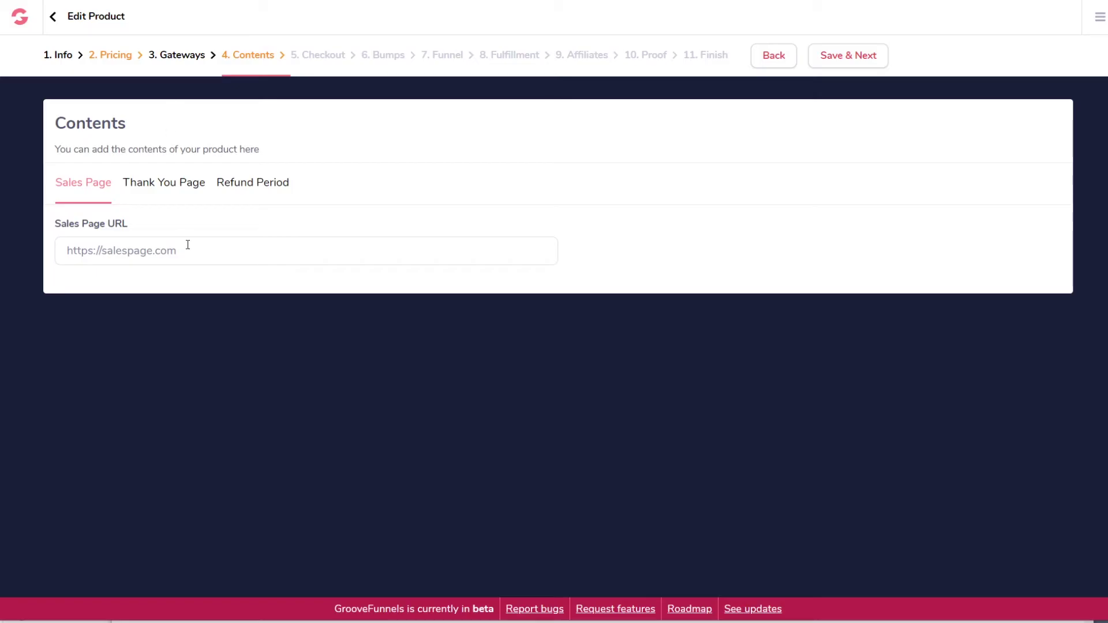
left_click_drag(188, 245, 47, 303)
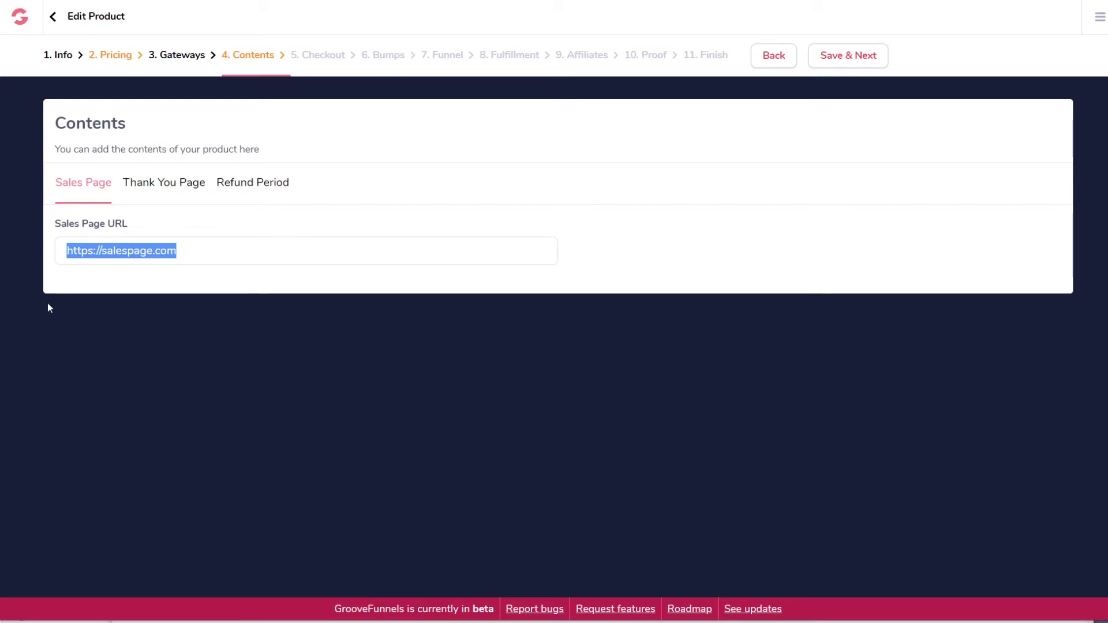
type("https://smooth.groovepages.com/emailtest/")
left_click(150, 184)
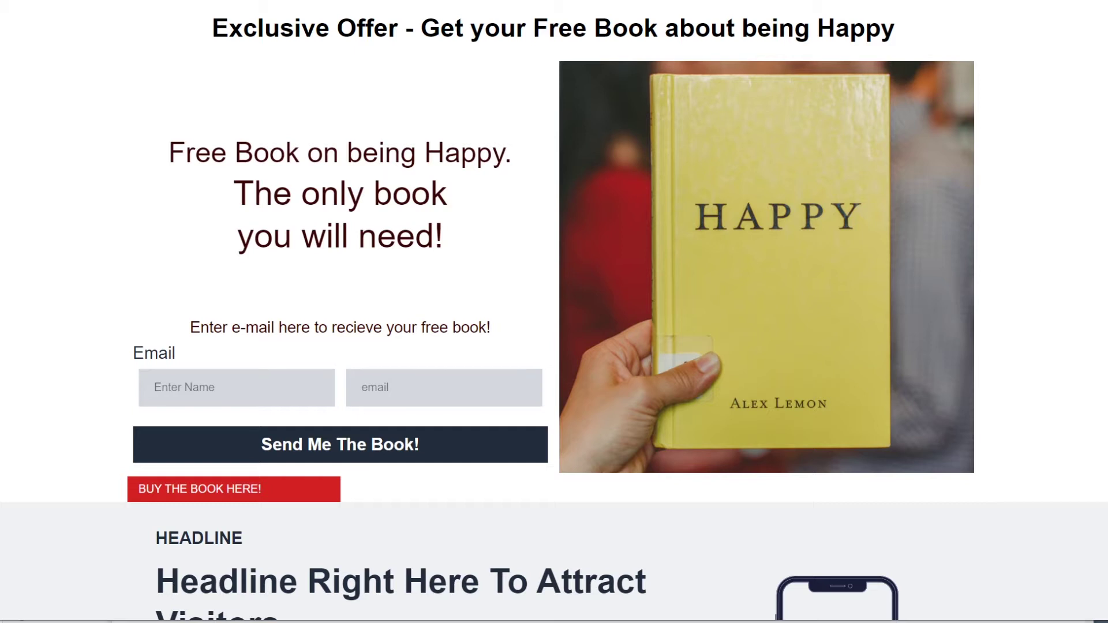
type("thankyou")
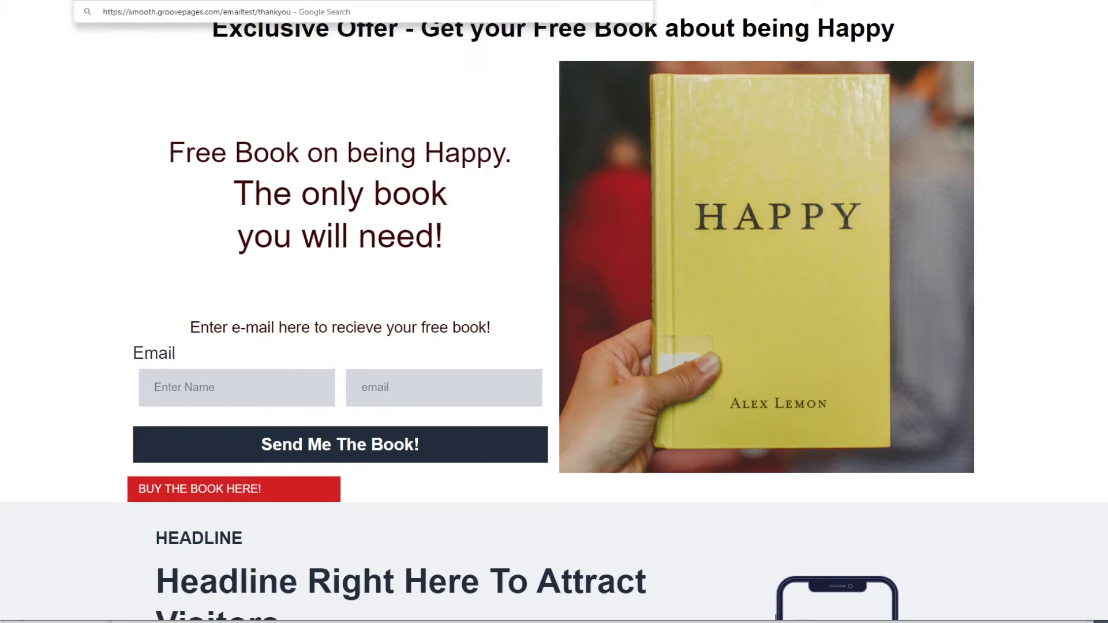
key("Return")
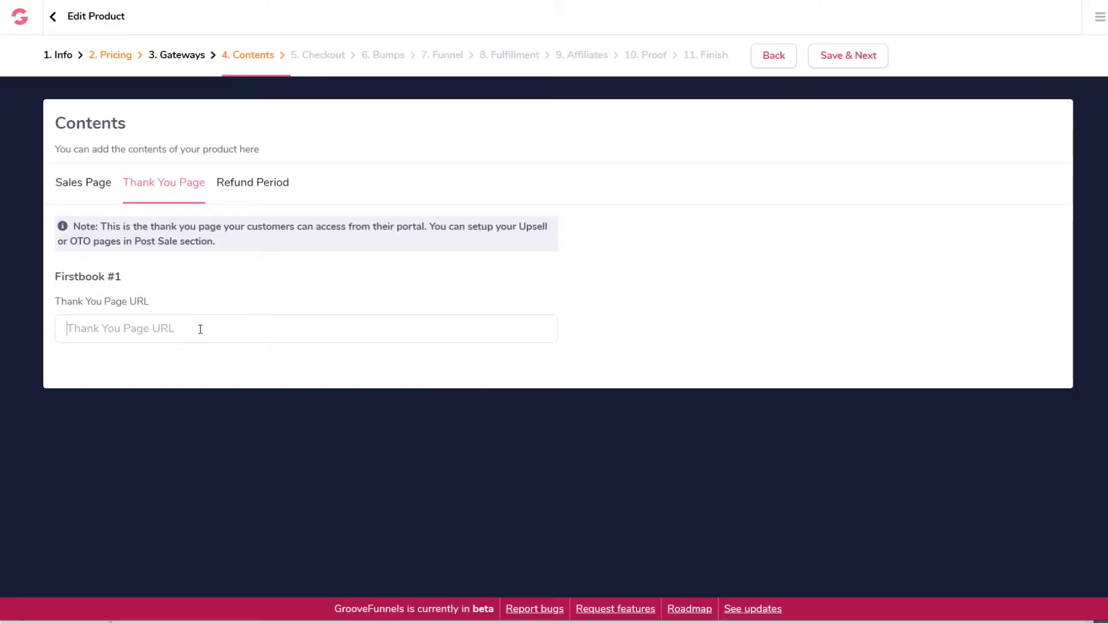
type("https://smooth.groovepages.com/emailtest/thankyou")
left_click(258, 184)
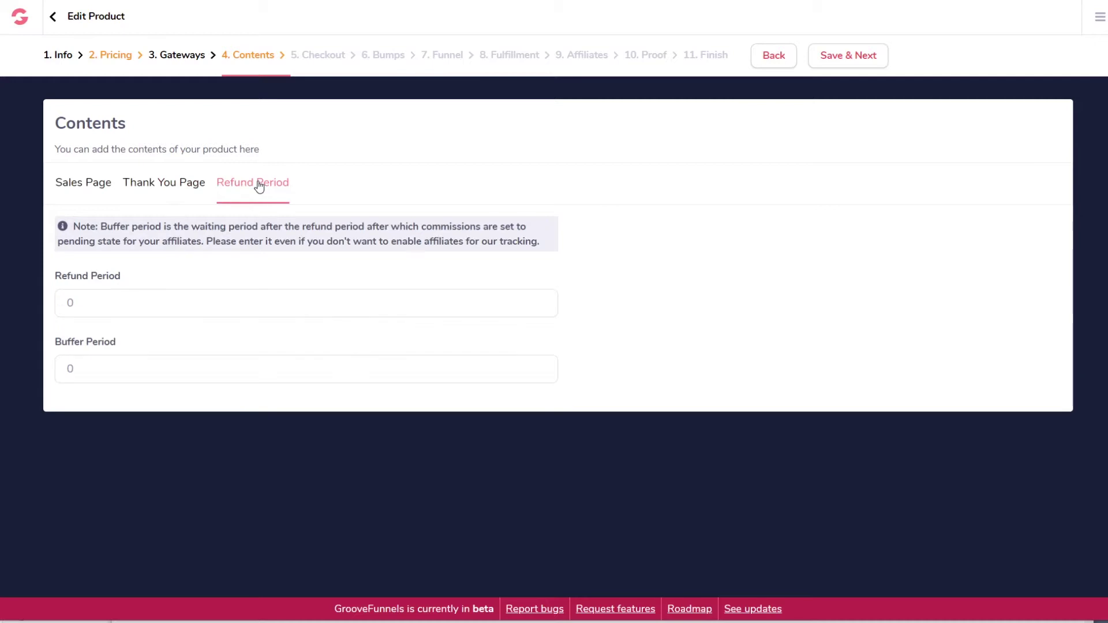
left_click(849, 53)
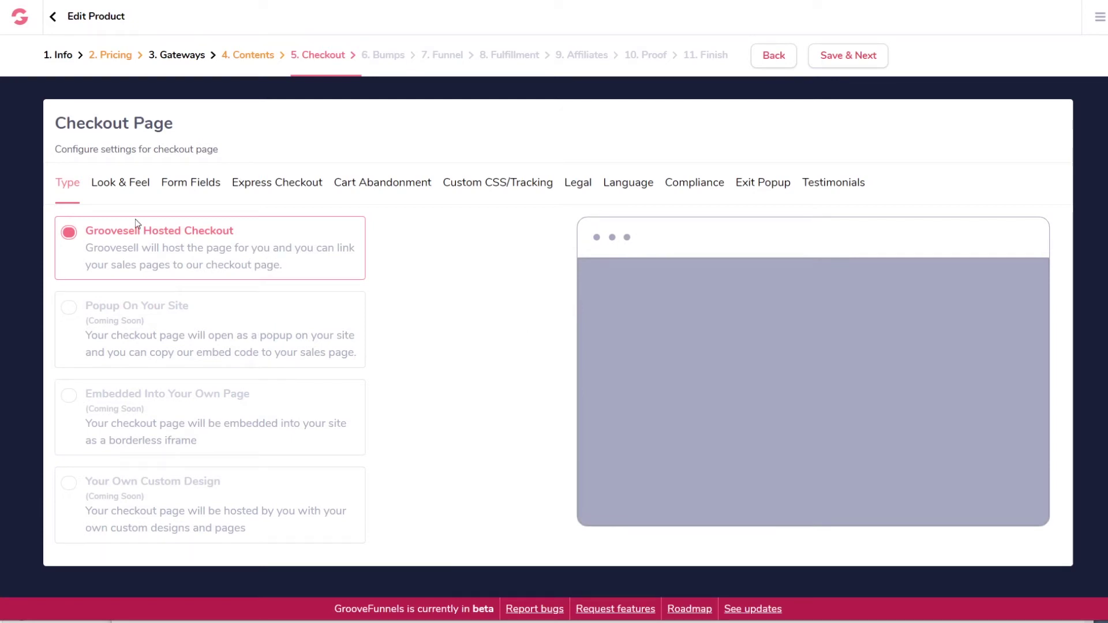
Apply the Blue Sidebar template to the checkout page and use the yellow HAPPY book photo as the product image.
left_click(113, 183)
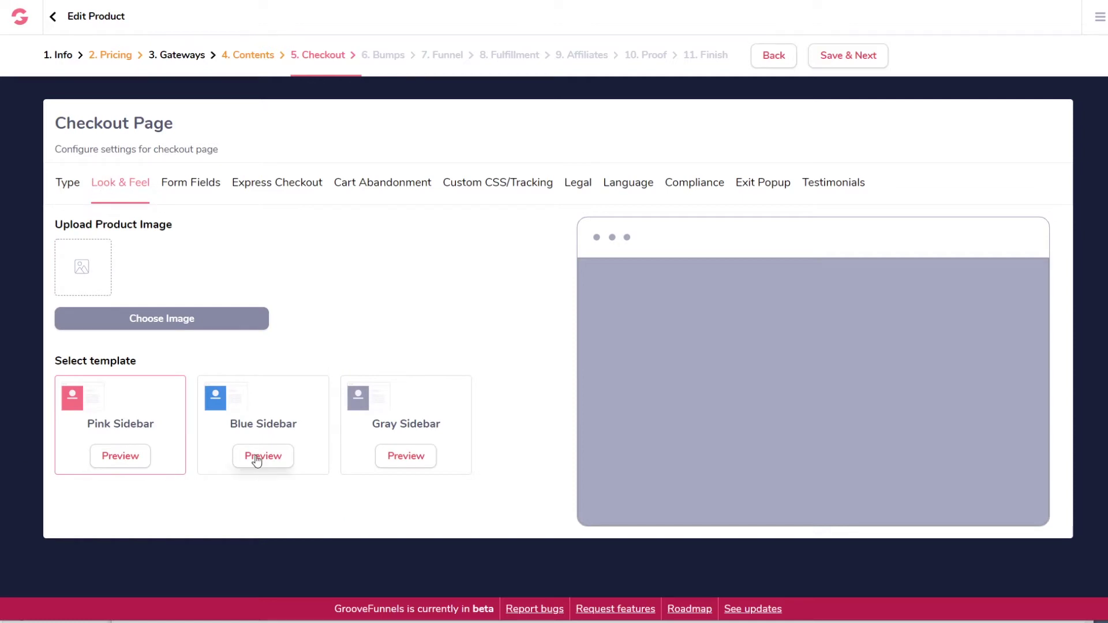
left_click(268, 412)
left_click(147, 328)
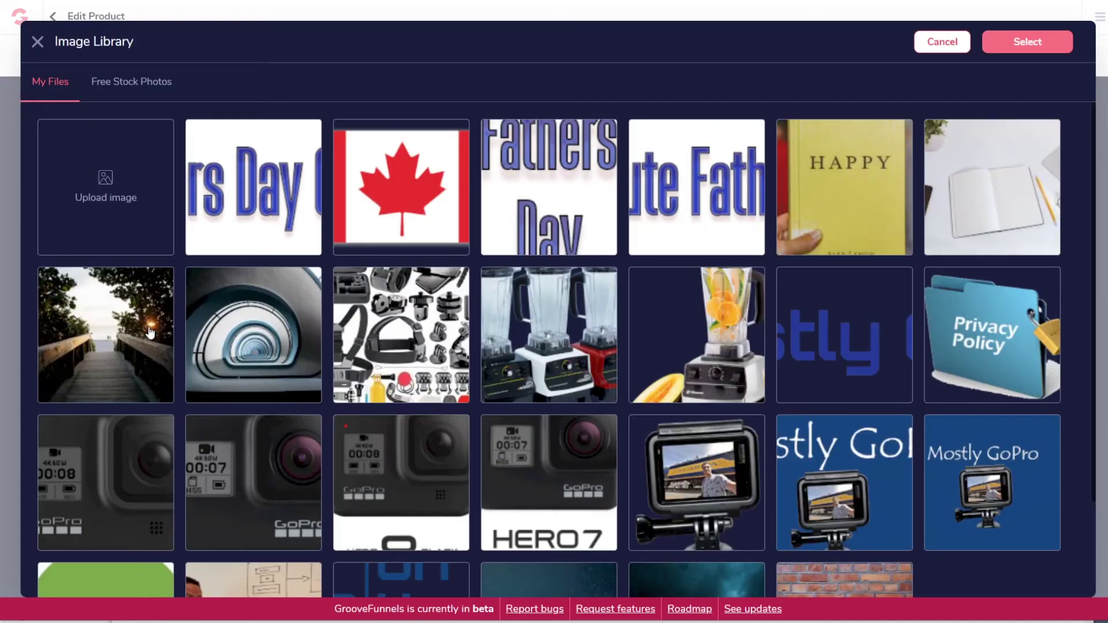
left_click(848, 218)
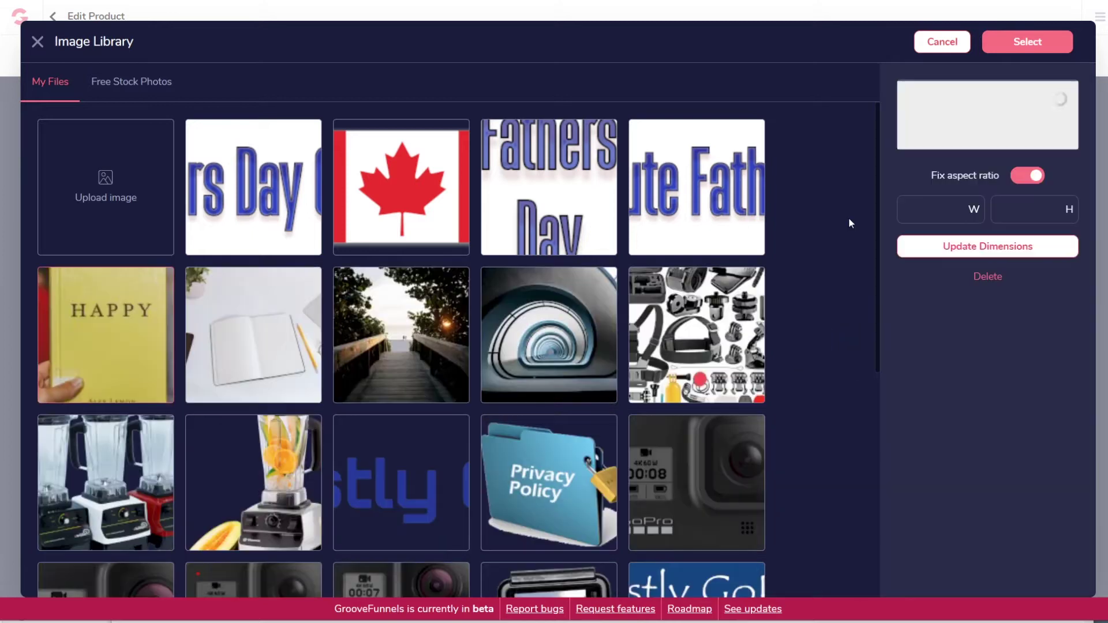
left_click(1030, 48)
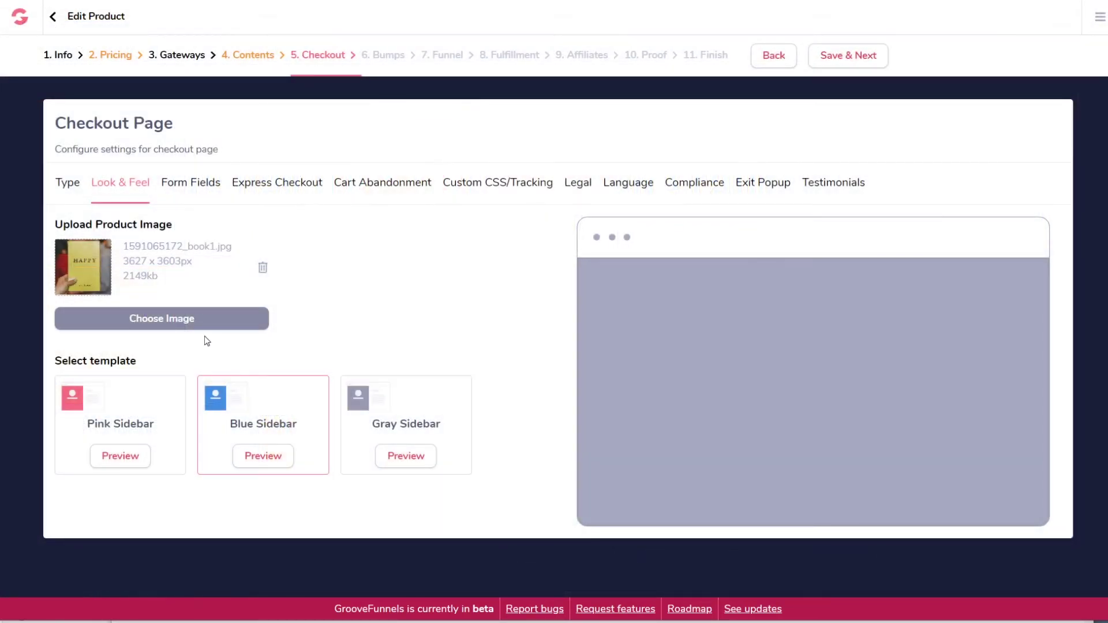
Exclude the Company field from the checkout form.
left_click(195, 190)
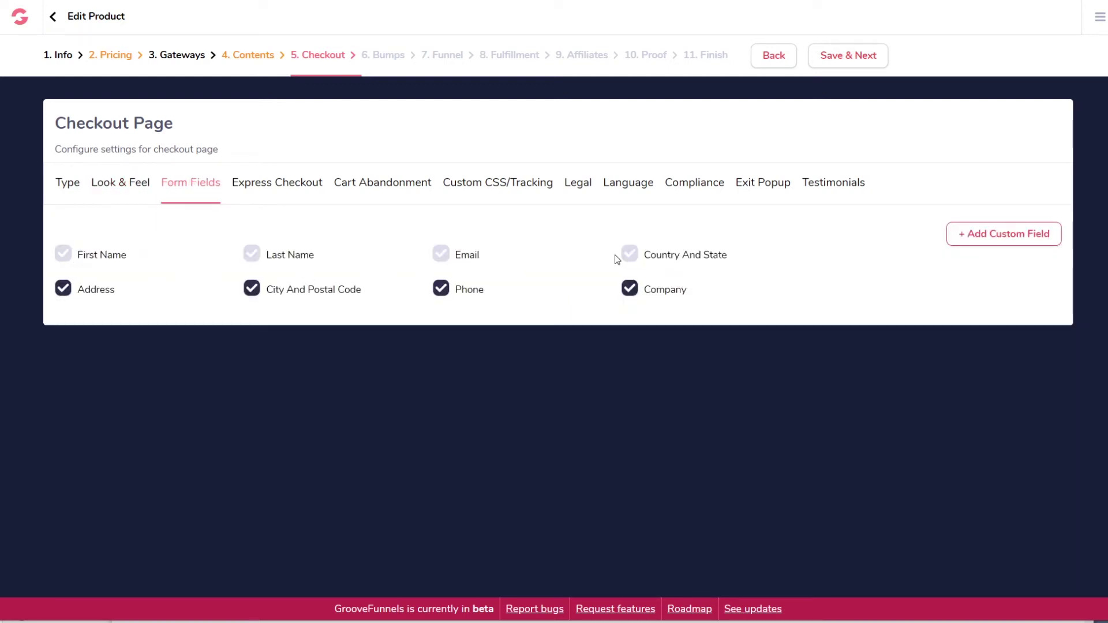
left_click(636, 295)
Review the checkout page's express checkout, cart abandonment, custom CSS/tracking, legal, language, compliance, exit popup and testimonial settings.
left_click(269, 186)
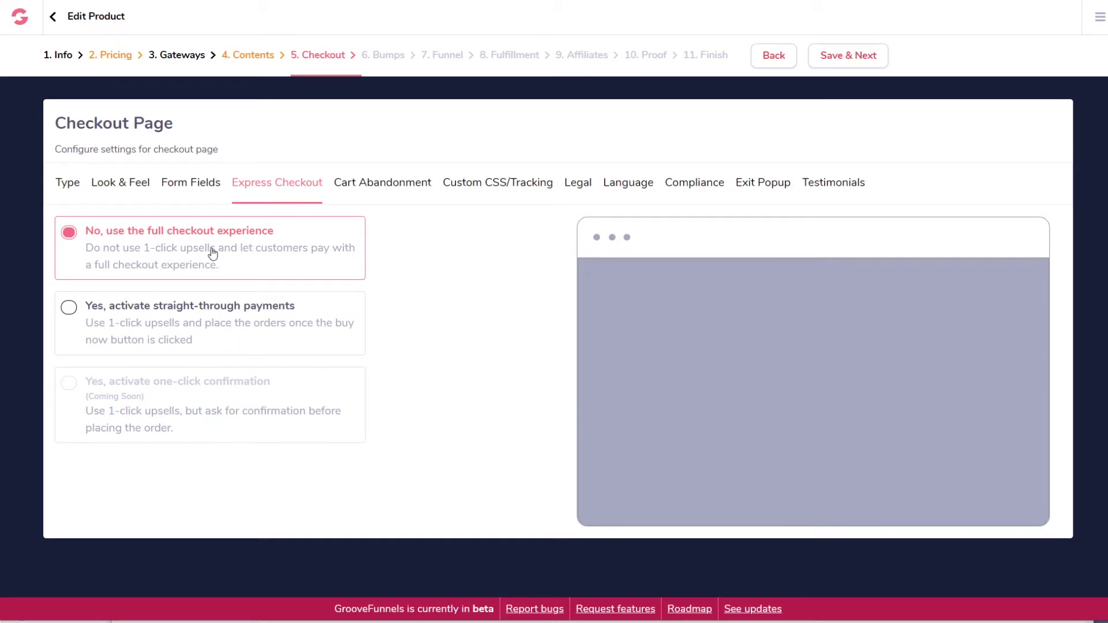
left_click(394, 186)
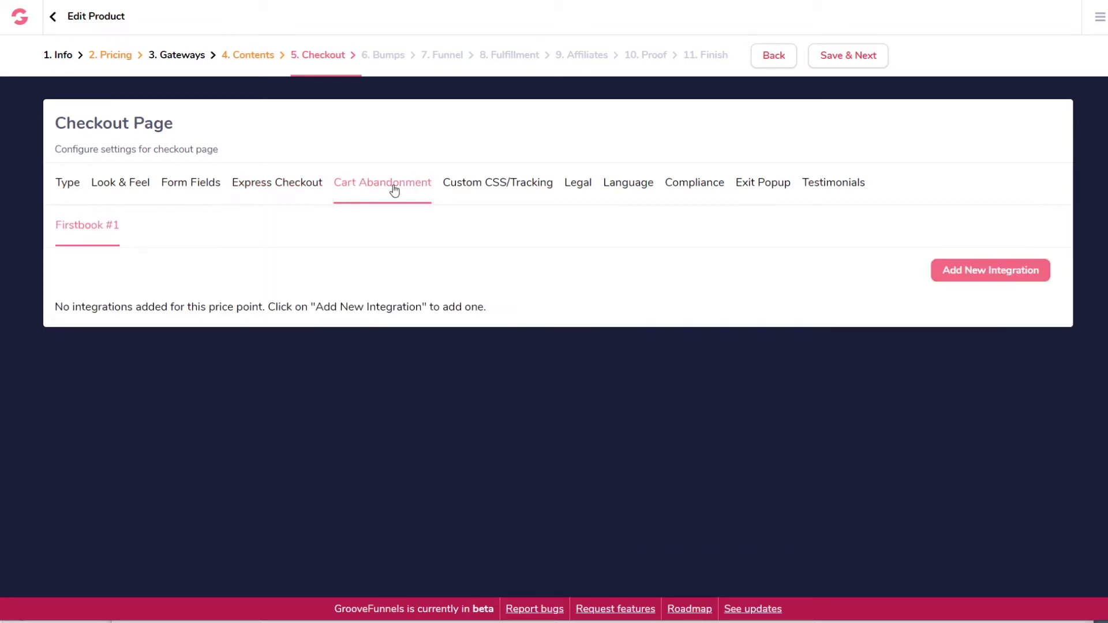
left_click(498, 194)
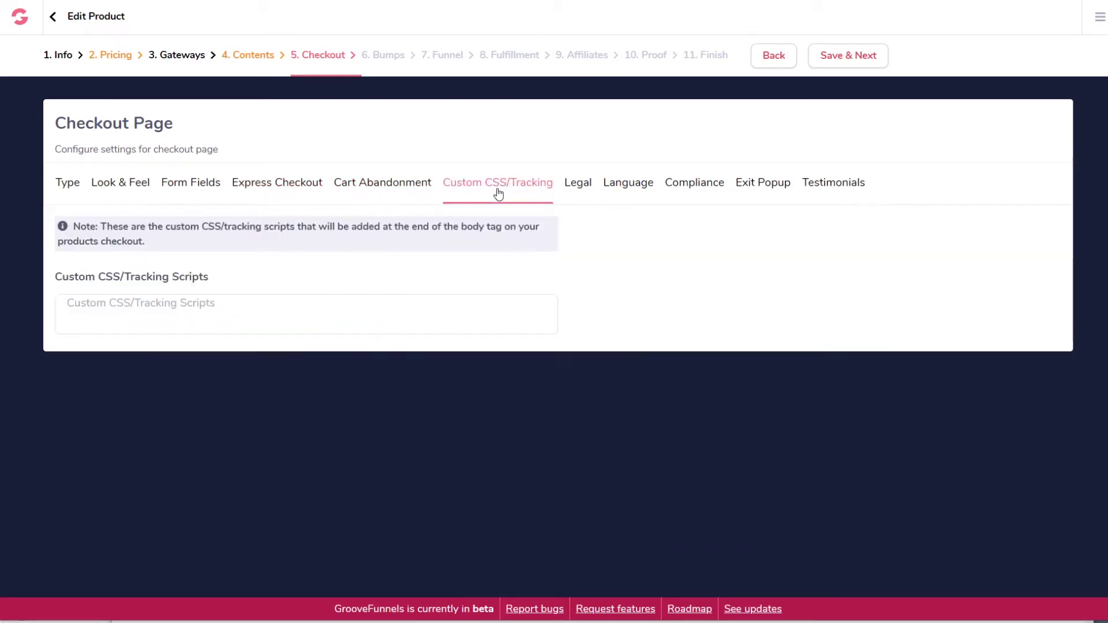
left_click(582, 192)
left_click(628, 188)
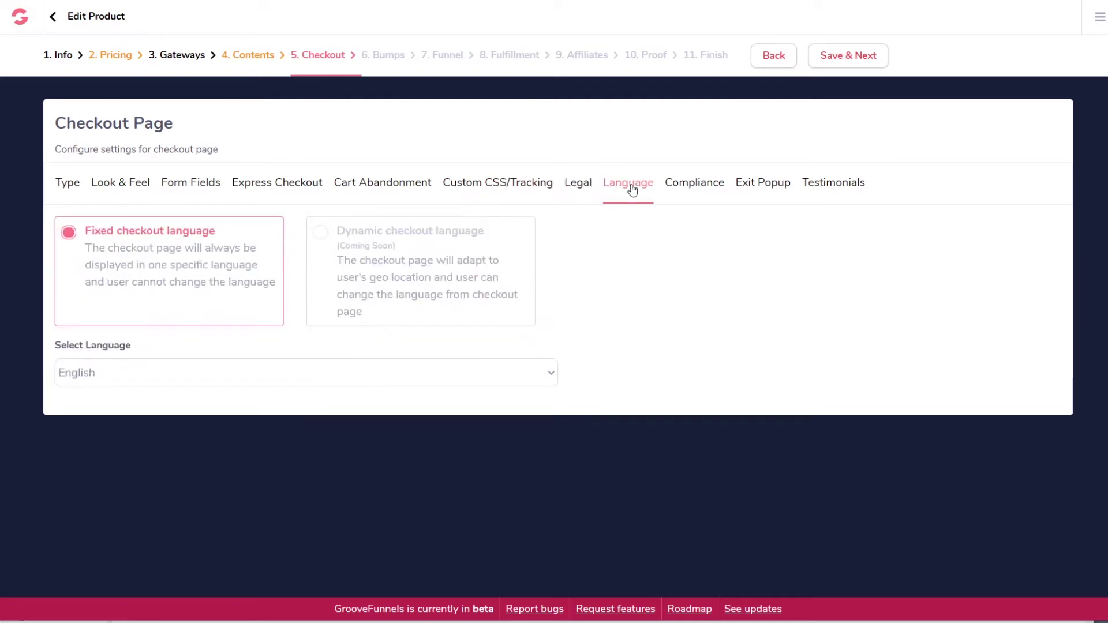
left_click(705, 184)
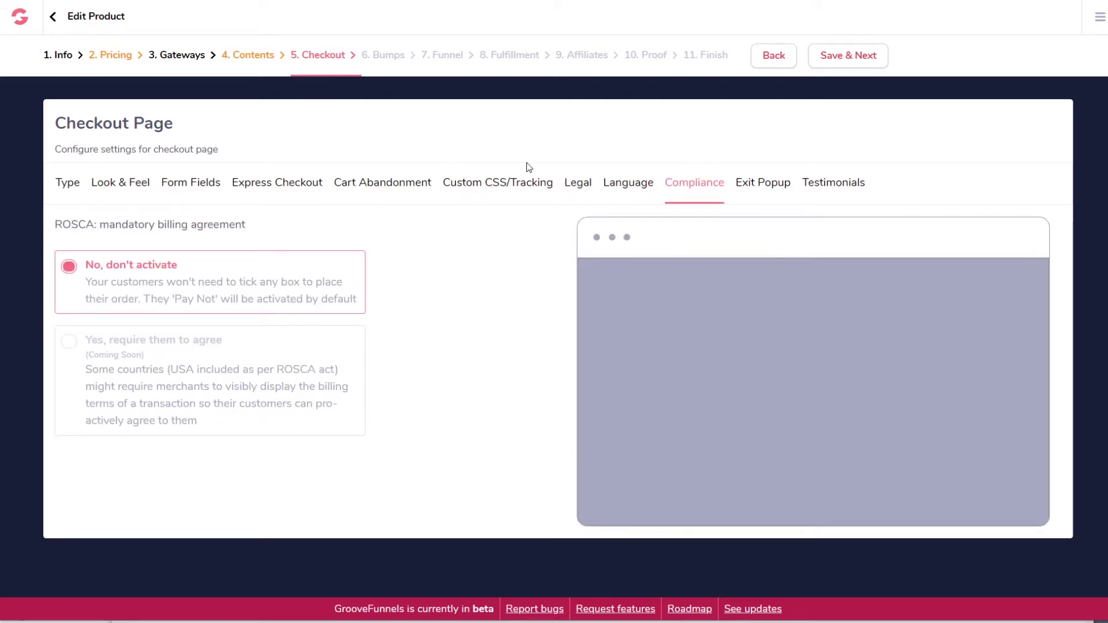
left_click(758, 191)
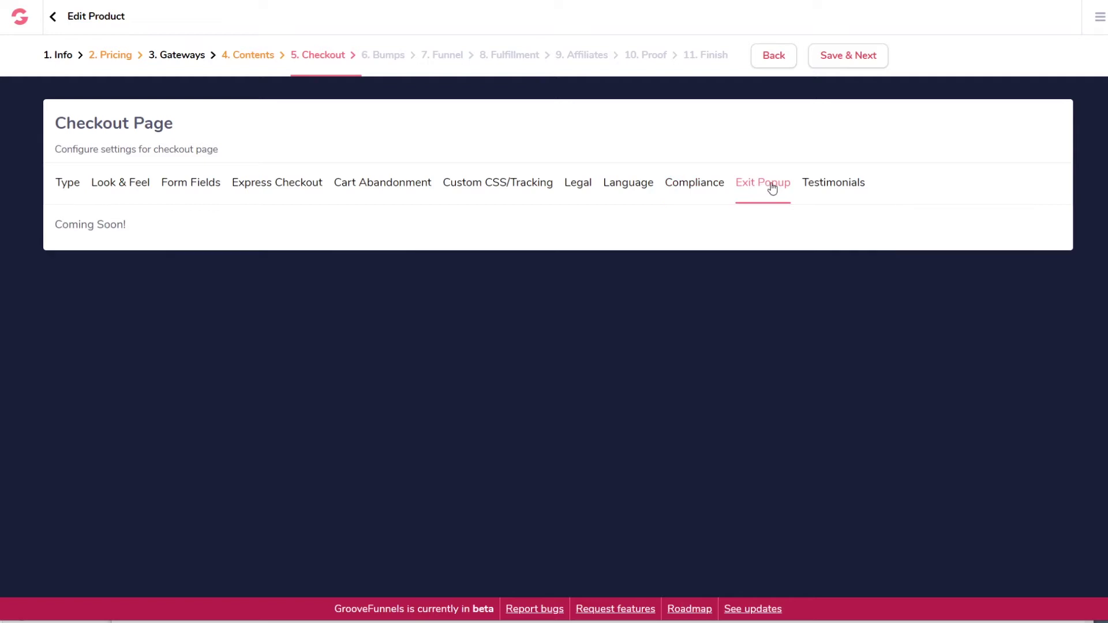
left_click(840, 189)
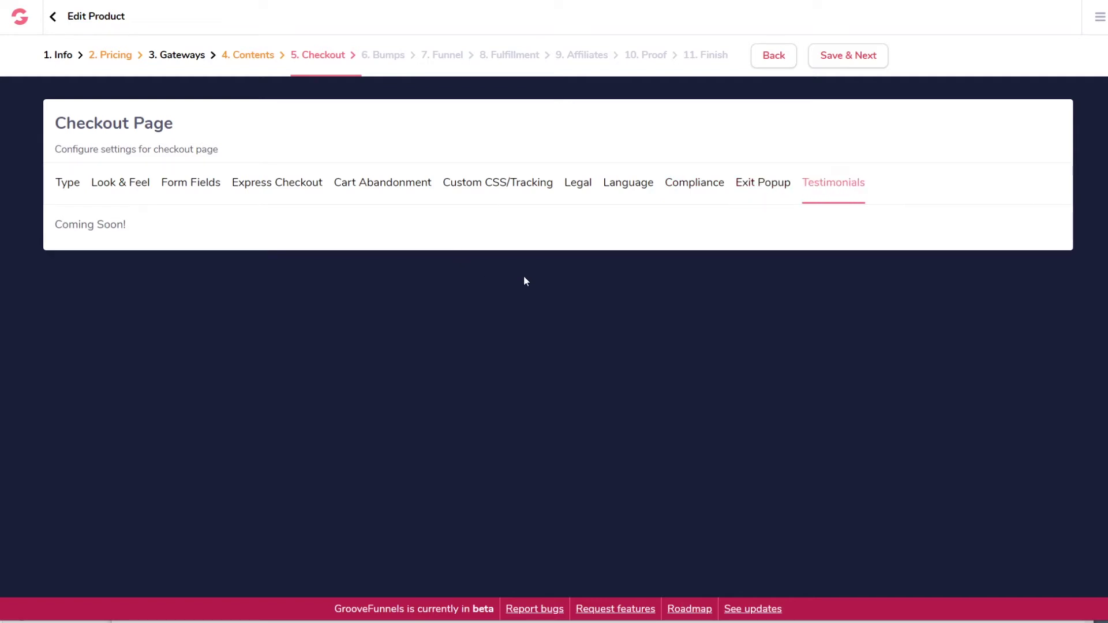
Save the checkout settings, the inactive order bump and the Thank You Page post-transaction setting, advancing to Fulfillment.
left_click(849, 56)
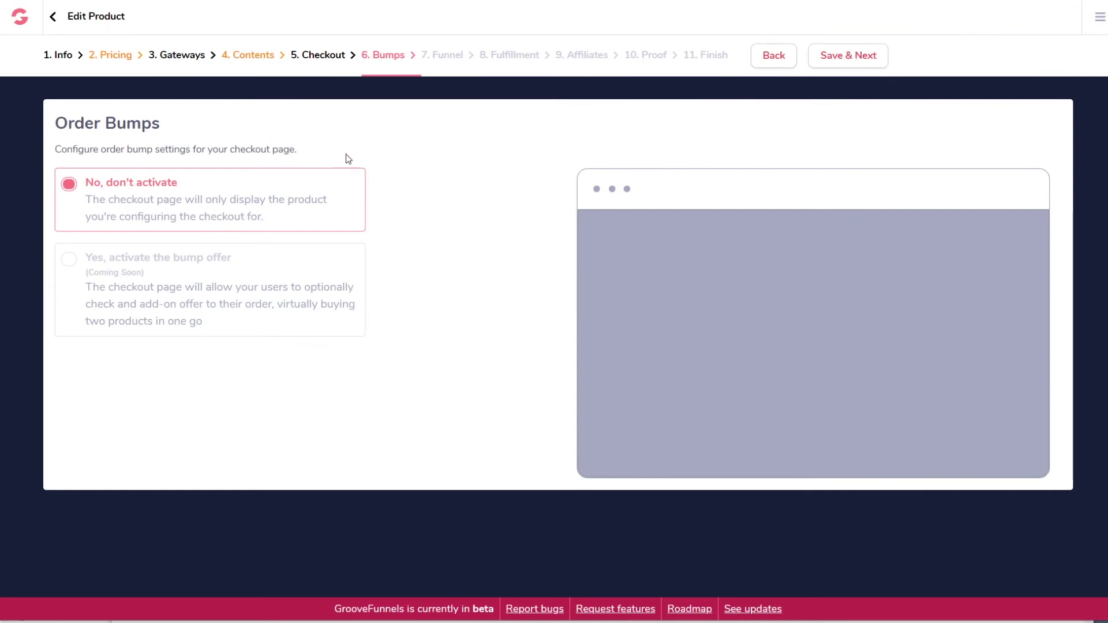
left_click(852, 60)
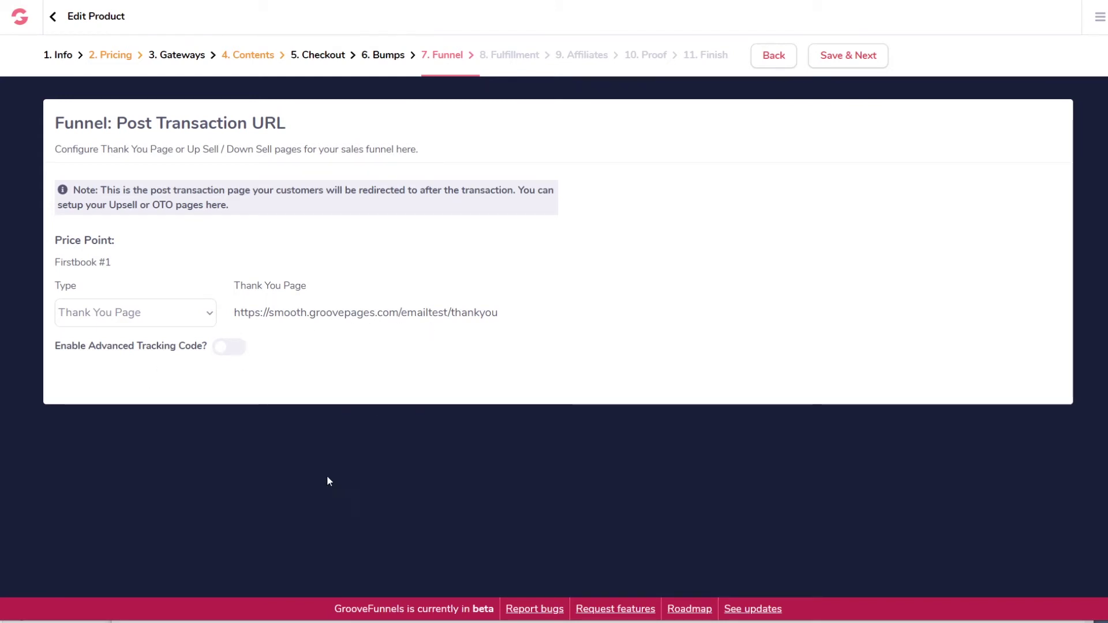
left_click(844, 60)
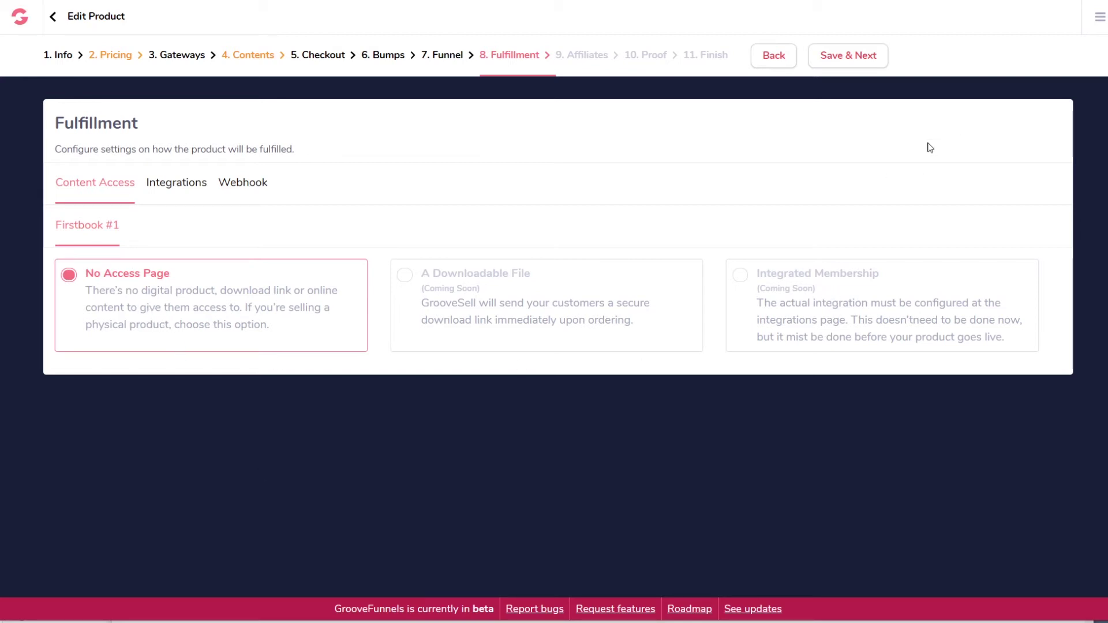
Save Fulfillment as No Access Page and Affiliates as No Affiliate Program, and pass the Proof stage to reach Finish.
left_click(844, 56)
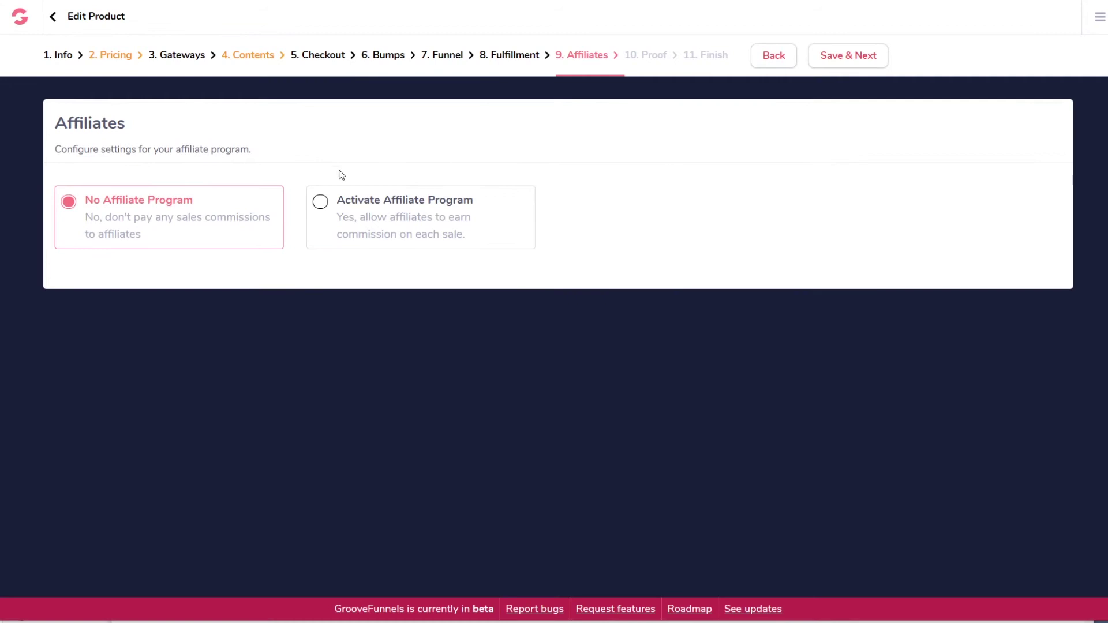
left_click(853, 60)
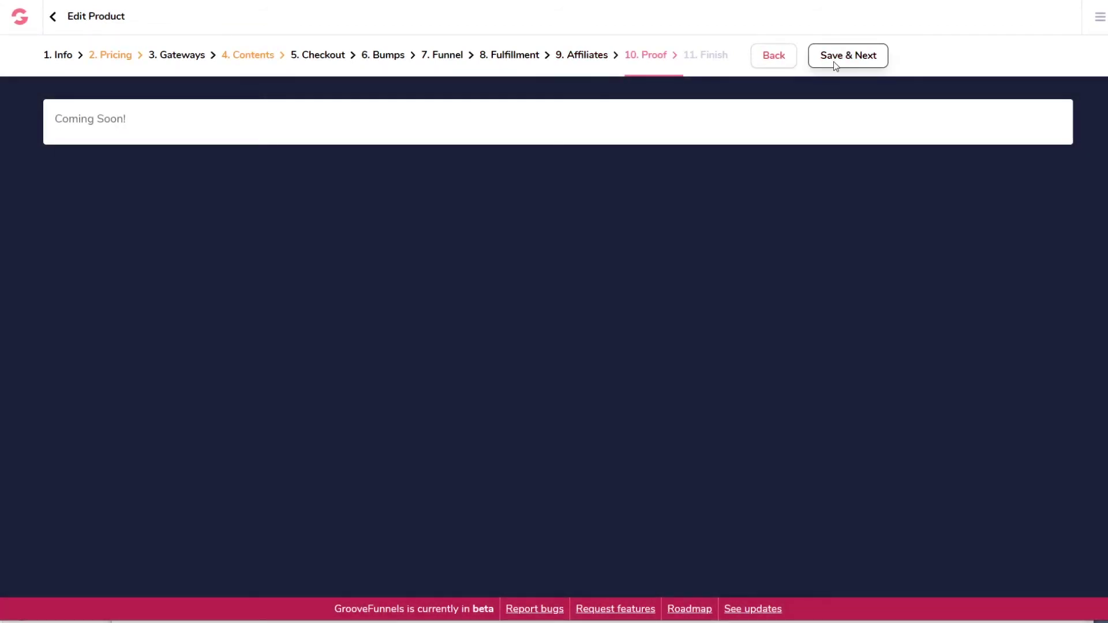
left_click(833, 62)
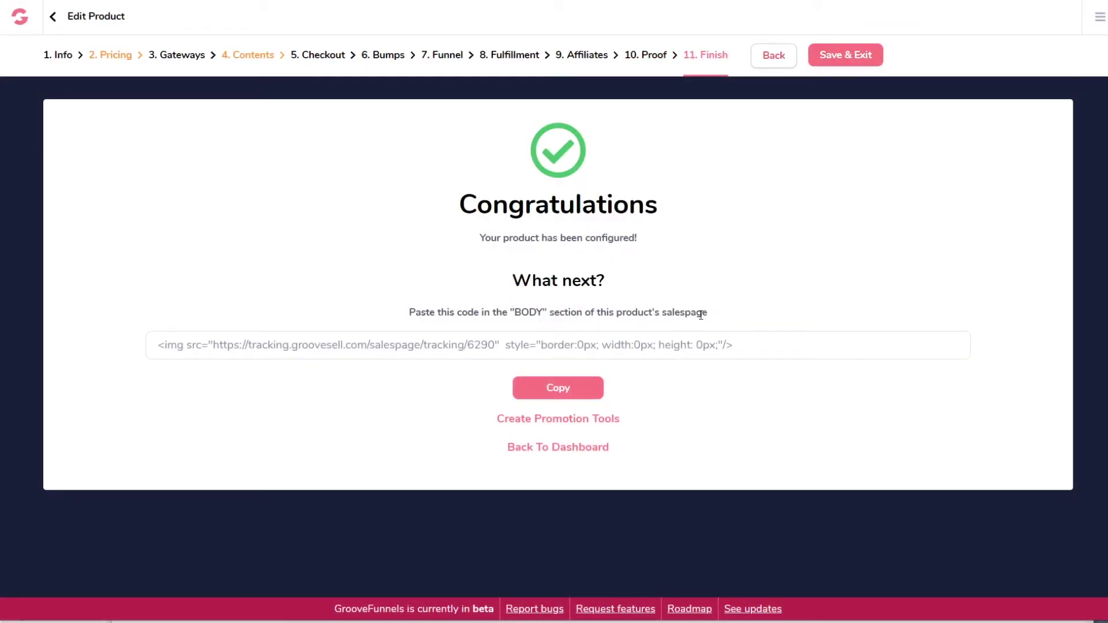
Copy the salespage tracking code and add it to the top-of-body code include in the GroovePages site settings, applying the change.
left_click(743, 345)
key("ctrl+c")
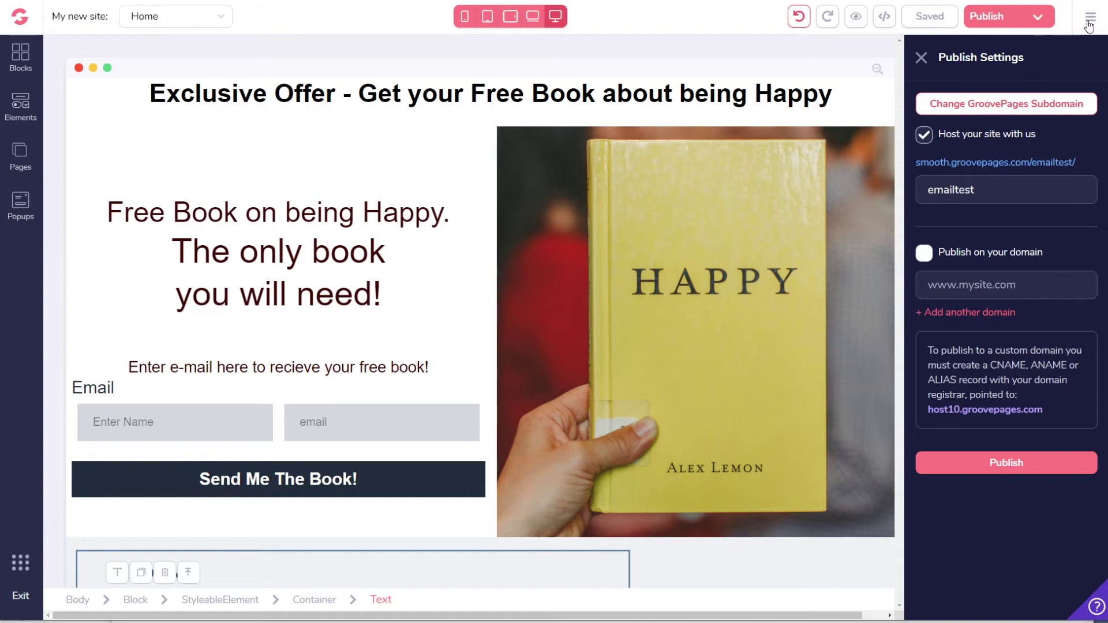
left_click(1089, 23)
left_click(974, 76)
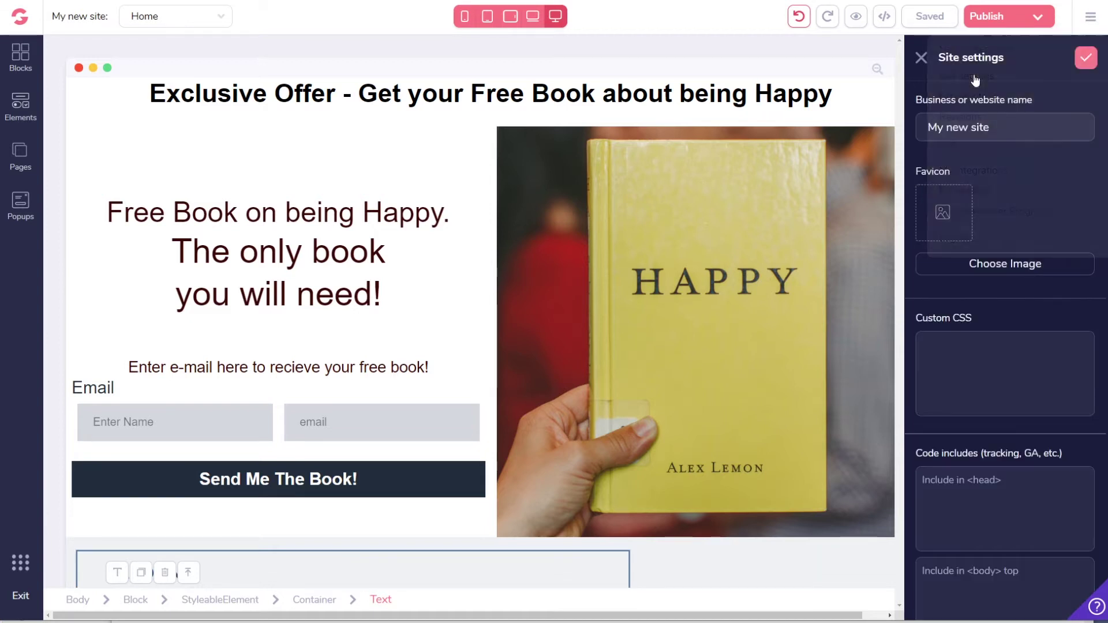
scroll(981, 231, "down", 3)
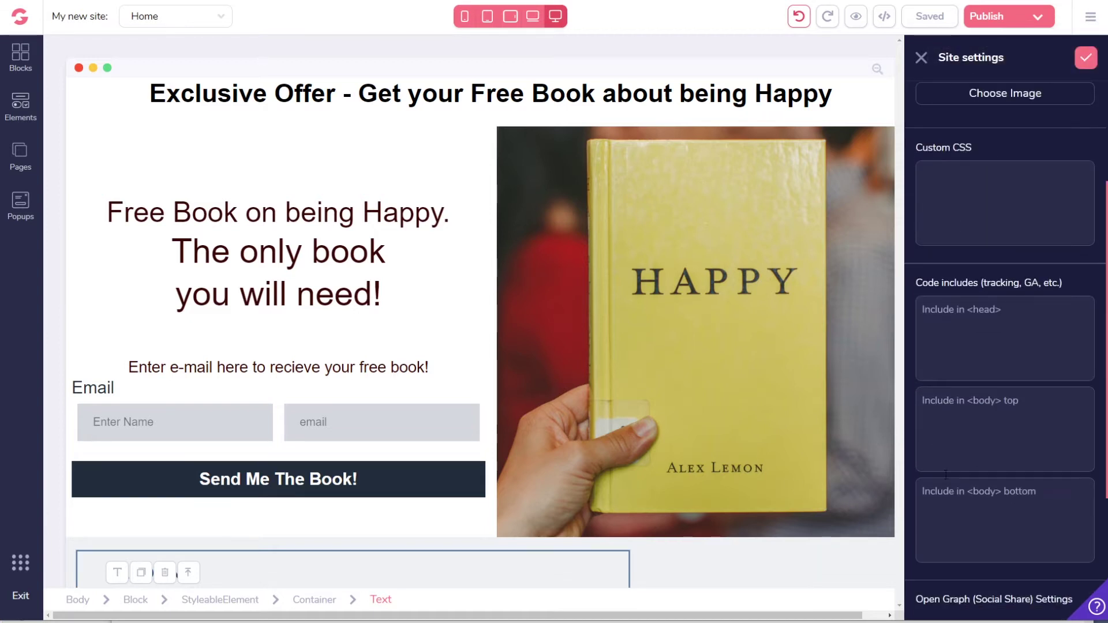
key("ctrl+v")
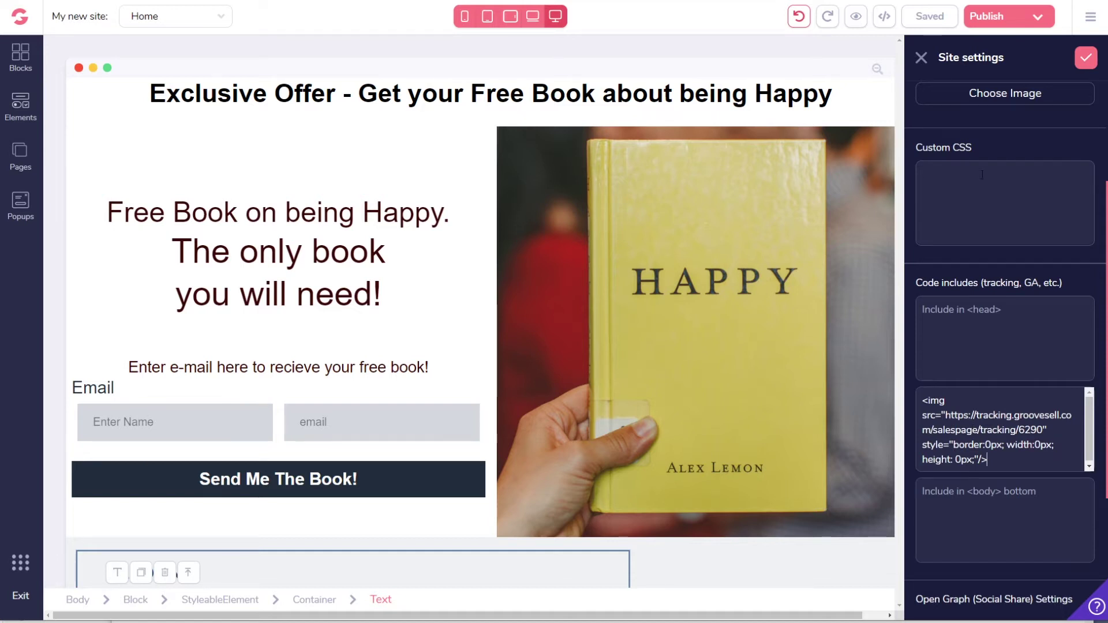
left_click(1084, 58)
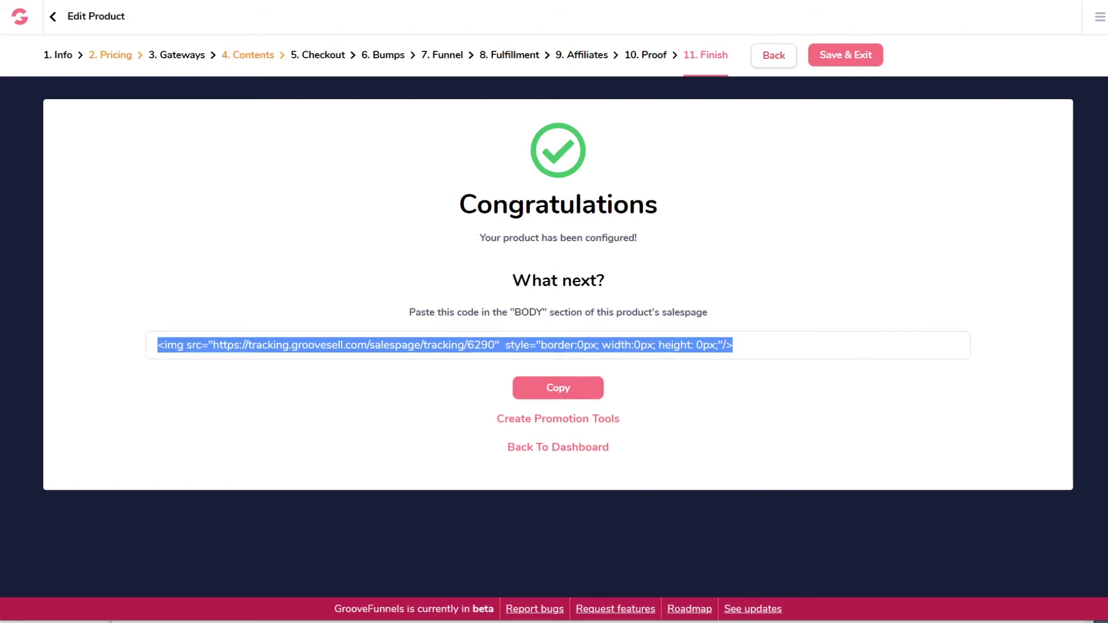
Save and exit the GrooveSell product setup and make the Book funnel live with the subdomain smooth.
left_click(833, 58)
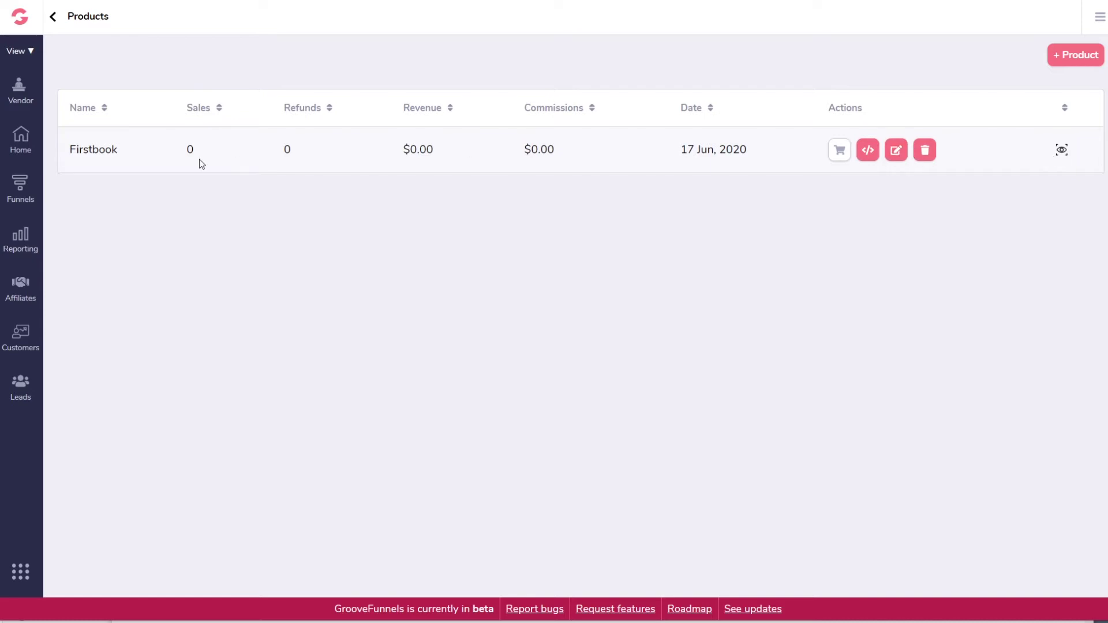
left_click(20, 188)
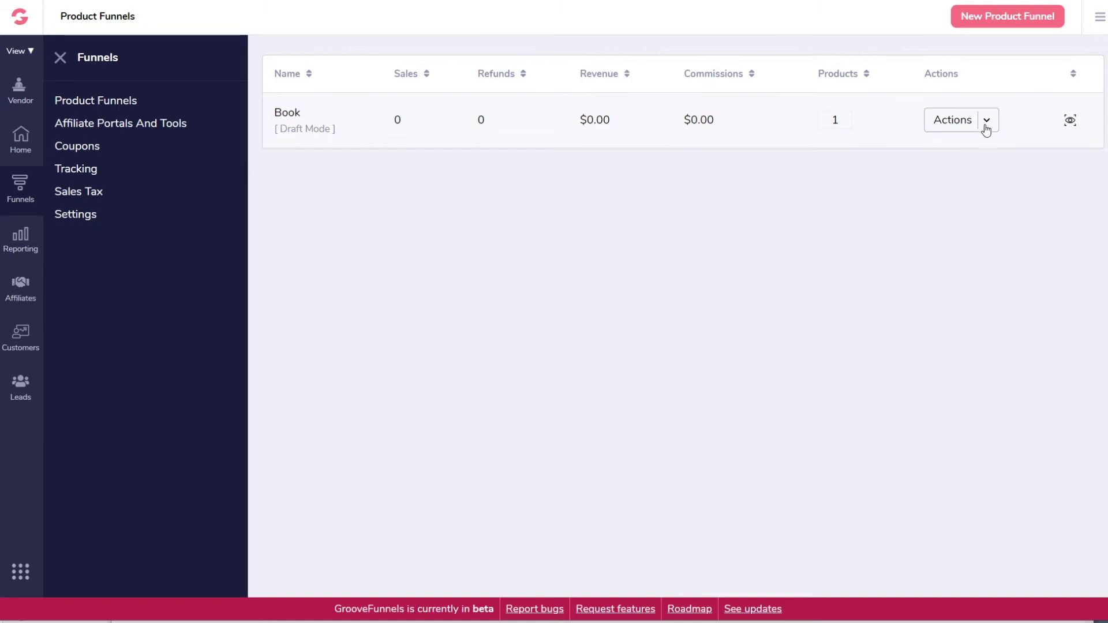
left_click(987, 122)
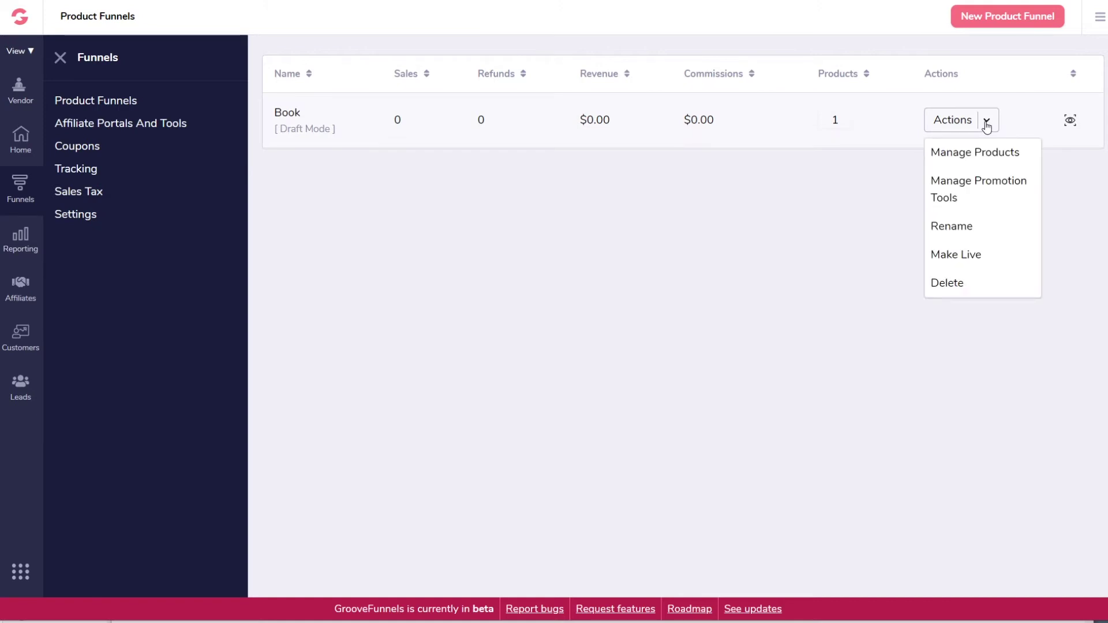
left_click(970, 254)
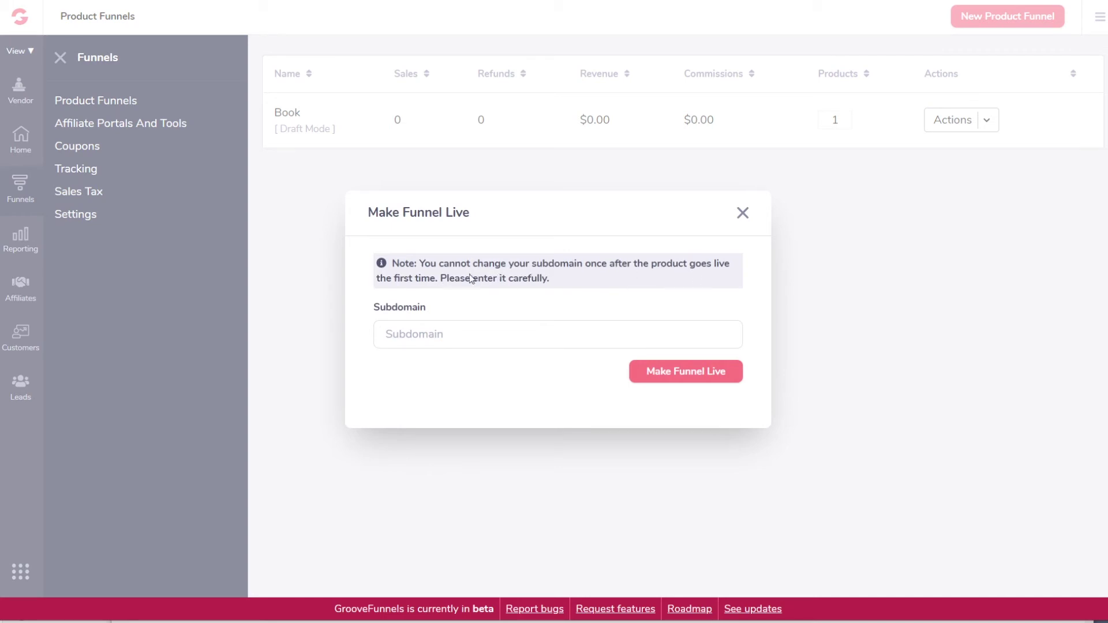
left_click(471, 337)
type("smooth")
left_click(709, 380)
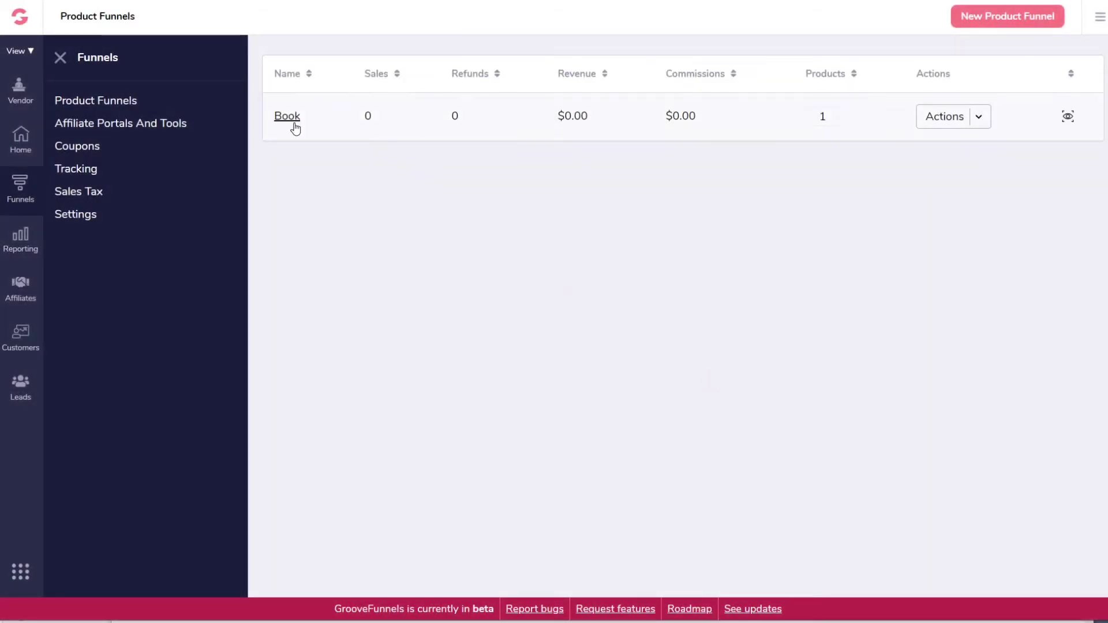
Open product management for the Book funnel and get Firstbook's checkout links for Single Price Checkout with 1-Step.
left_click(283, 119)
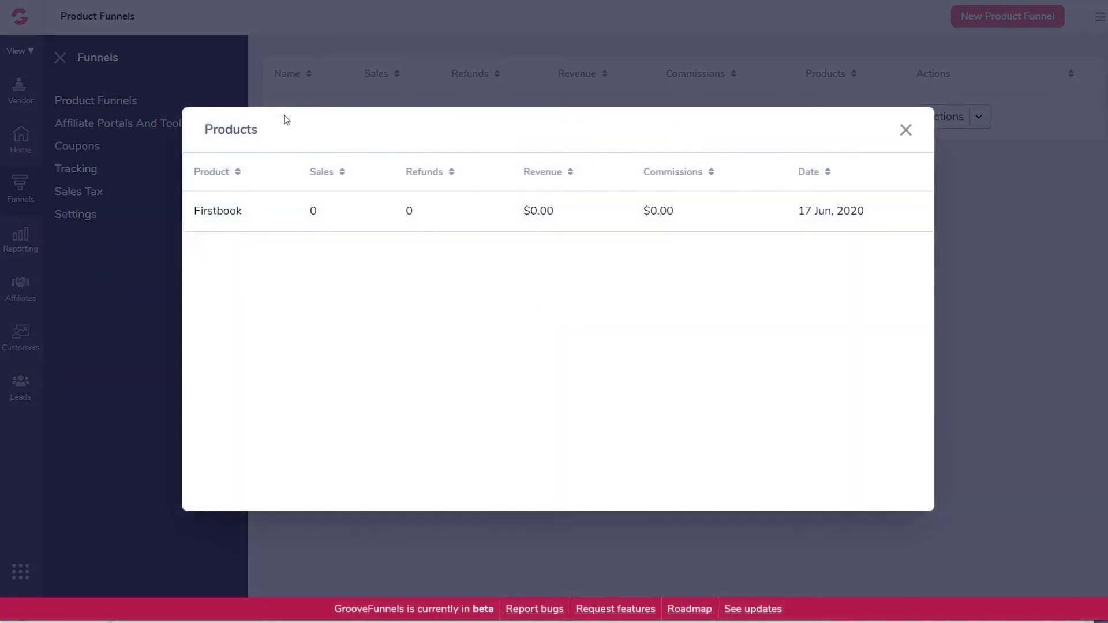
left_click(906, 129)
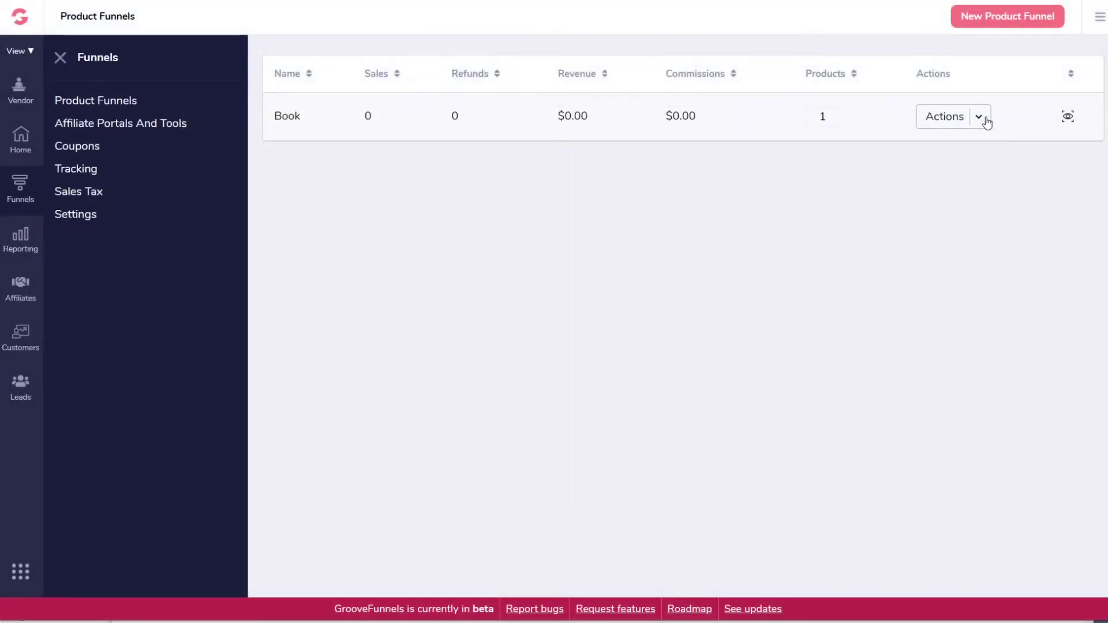
left_click(981, 118)
left_click(983, 151)
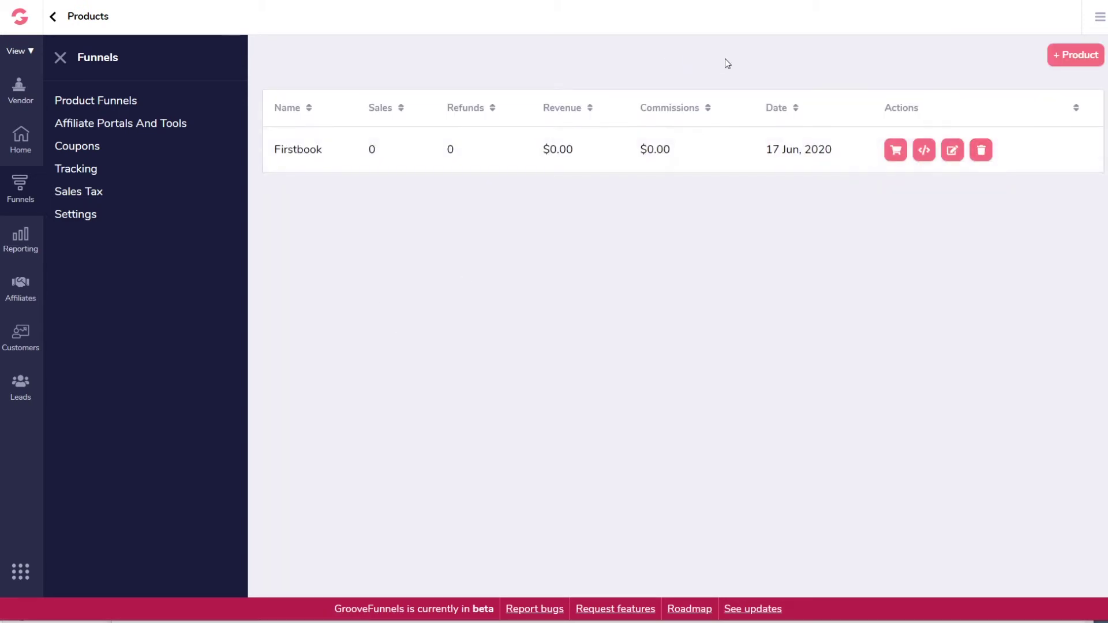
left_click(897, 151)
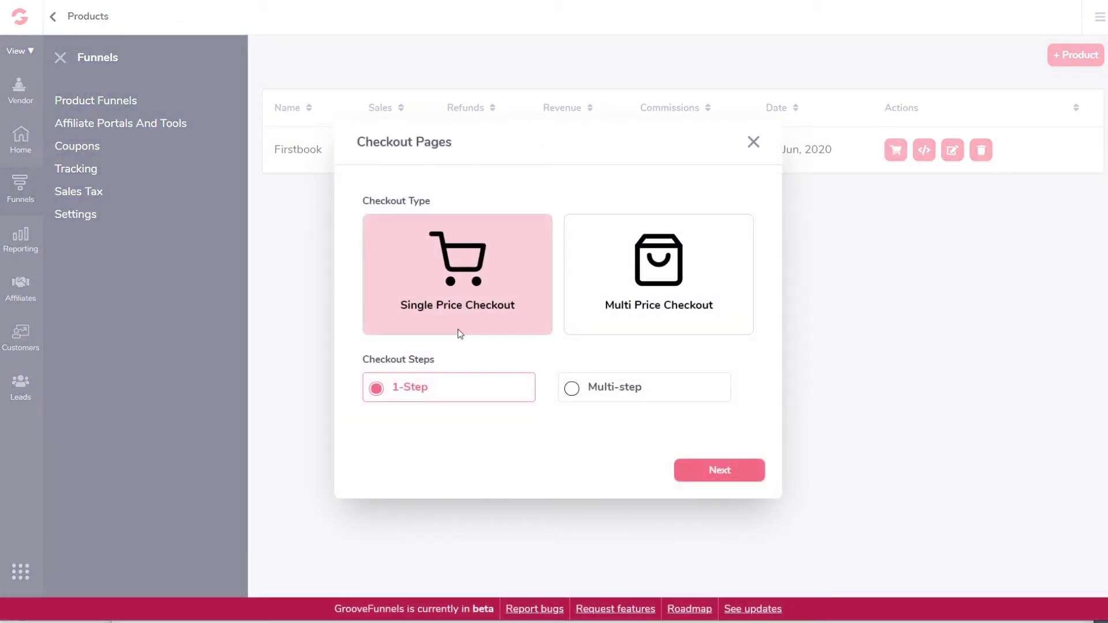
left_click(730, 475)
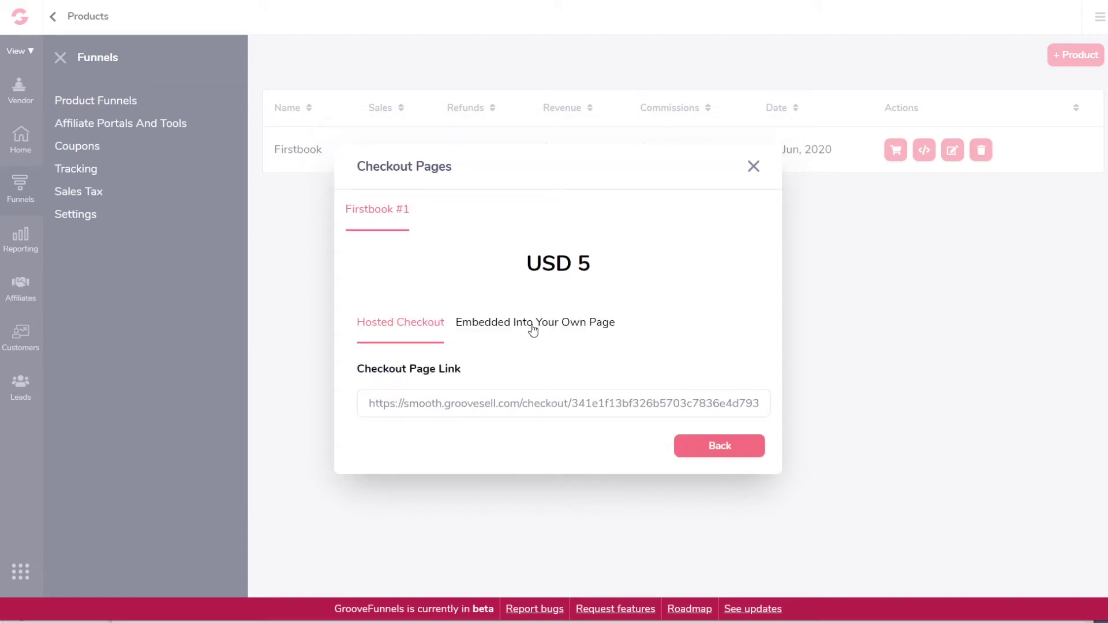
Open Firstbook's hosted checkout link in a separate browser page and copy the checkout's embed code for your own page.
triple_click(517, 404)
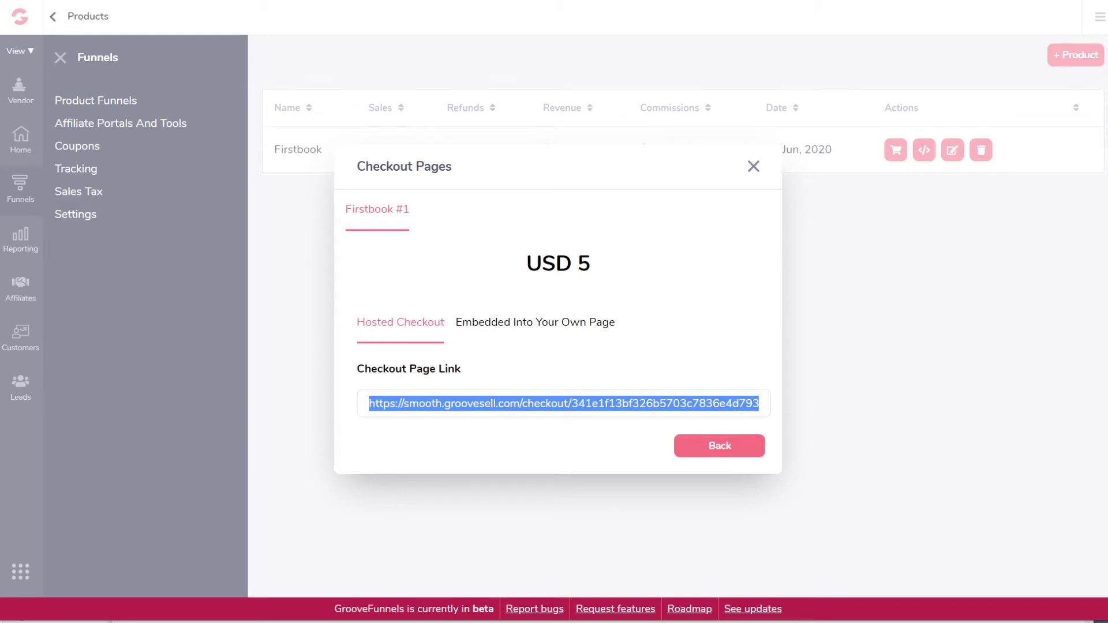
key("ctrl+c")
key("ctrl+t")
key("ctrl+v")
key("Return")
left_click(537, 322)
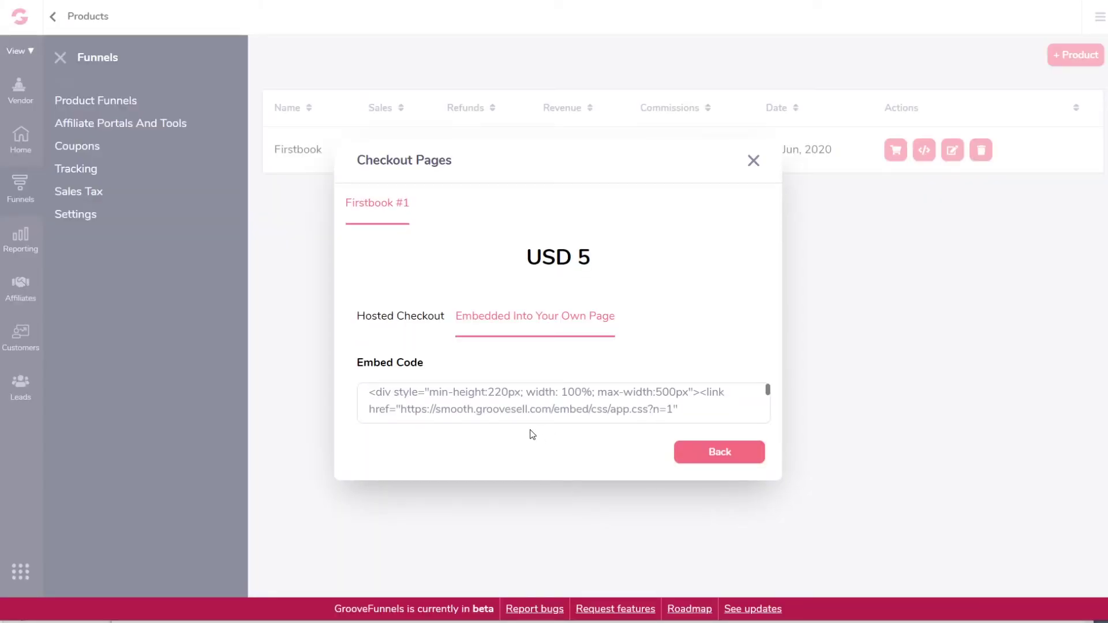
left_click(671, 408)
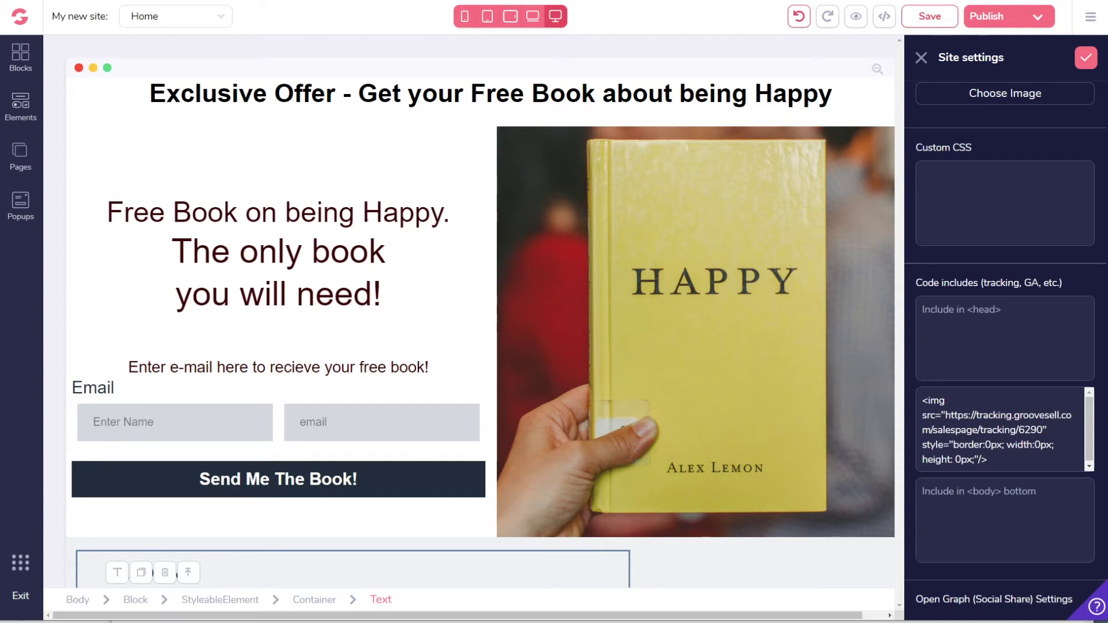
Switch to the GroovePages editor and add an Empty container wireframe block beneath the testimonials.
scroll(306, 247, "down", 5)
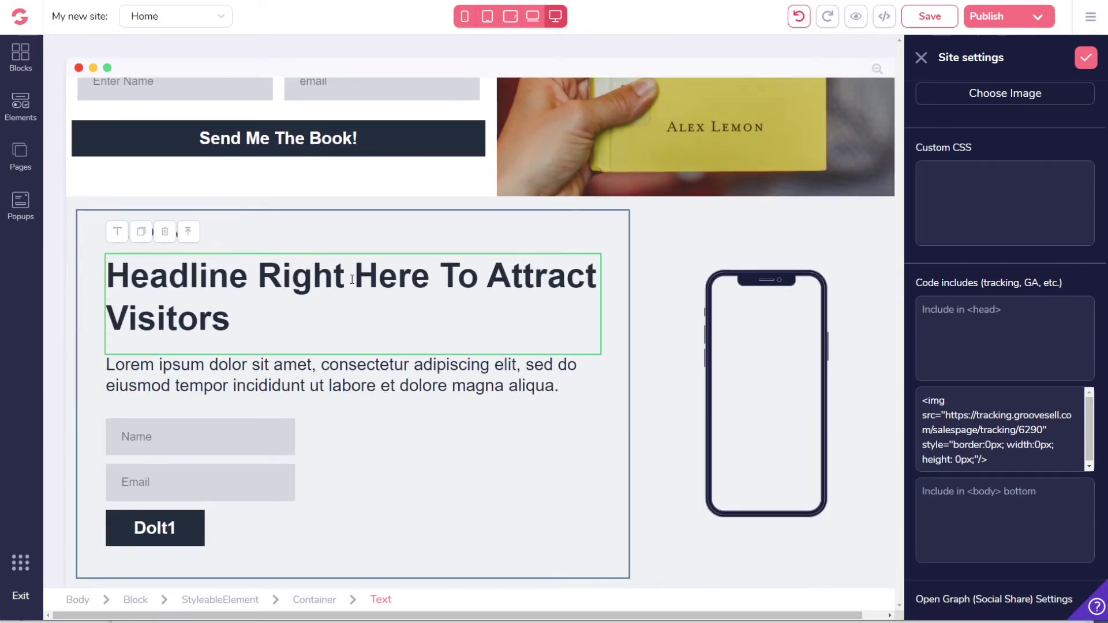
left_click(19, 60)
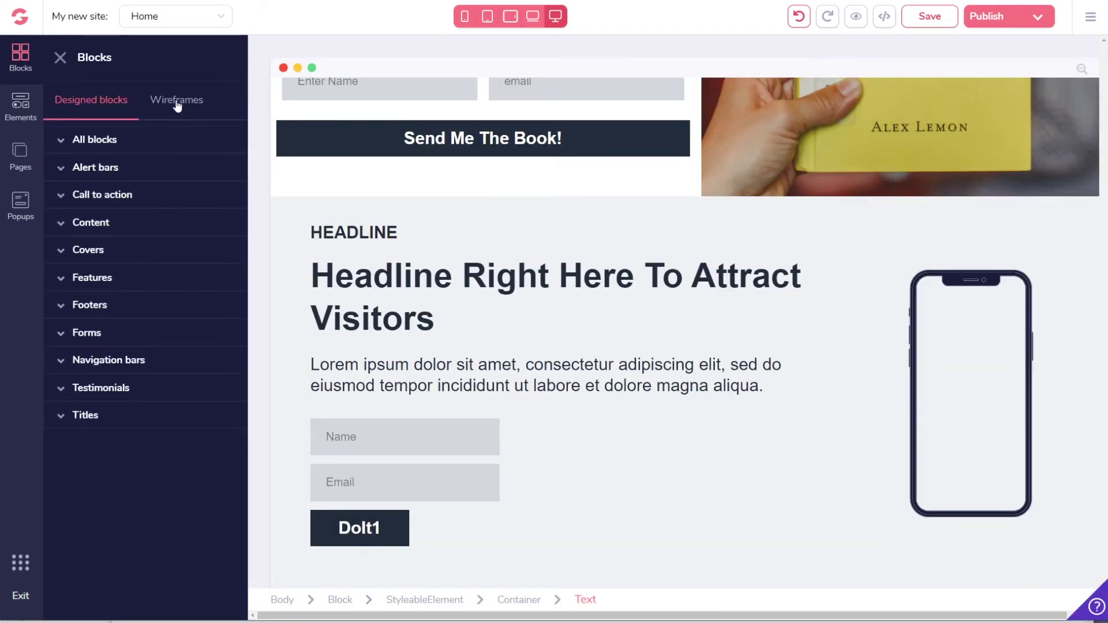
left_click(177, 103)
left_click(94, 173)
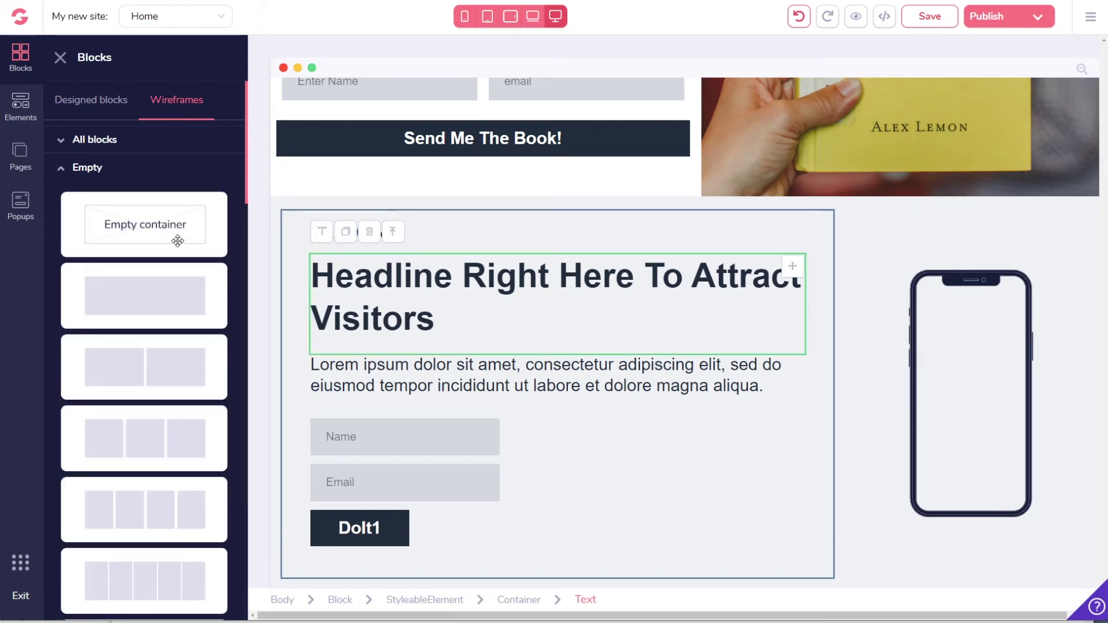
left_click_drag(178, 242, 584, 309)
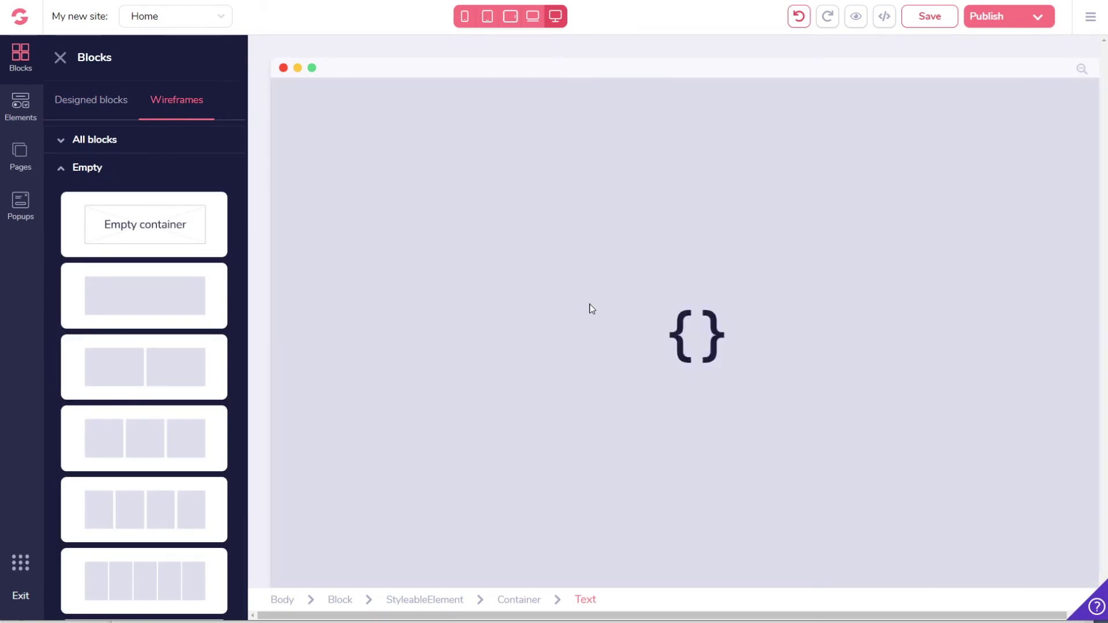
scroll(612, 335, "down", 4)
scroll(612, 335, "up", 6)
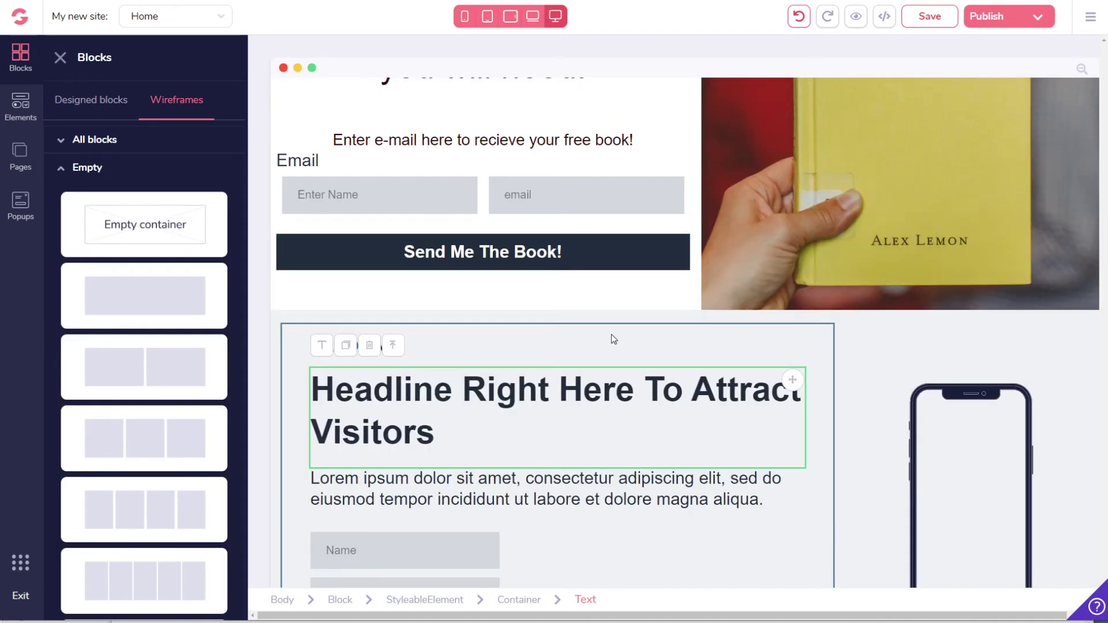
scroll(612, 339, "down", 1)
scroll(635, 347, "up", 5)
scroll(633, 323, "down", 10)
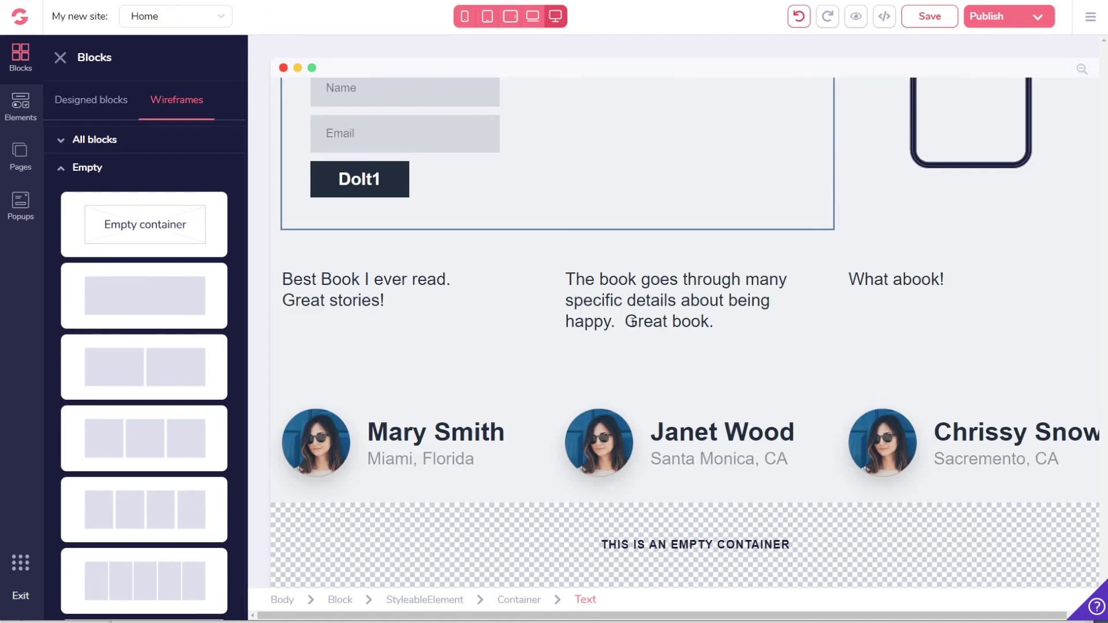
scroll(633, 321, "down", 1)
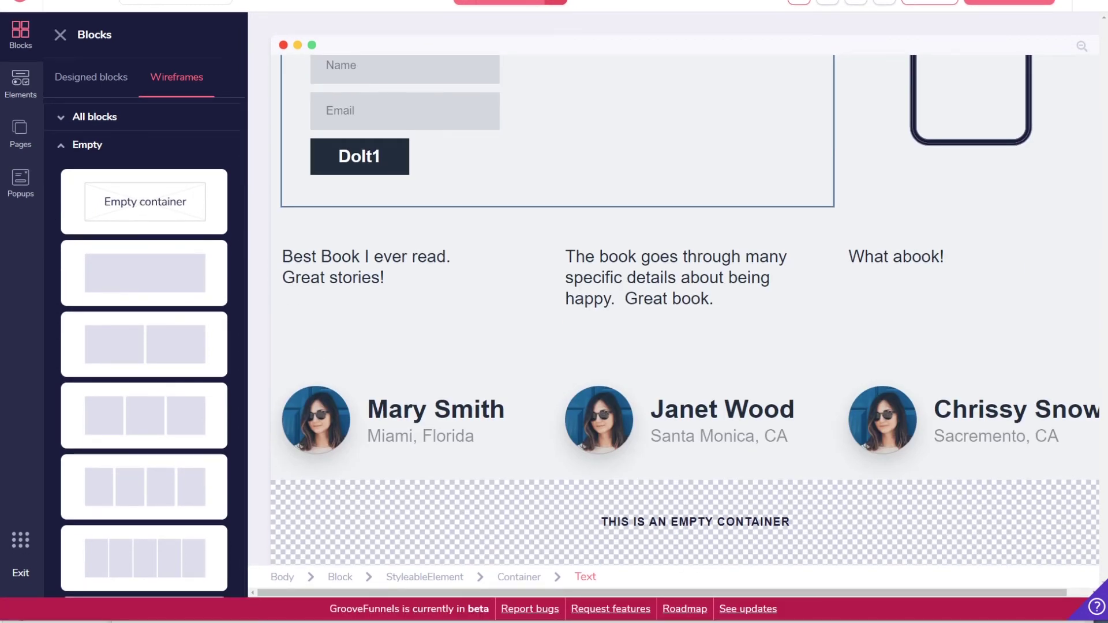
Place a Code Embed element inside the empty container below the testimonials.
left_click(21, 83)
scroll(184, 282, "down", 8)
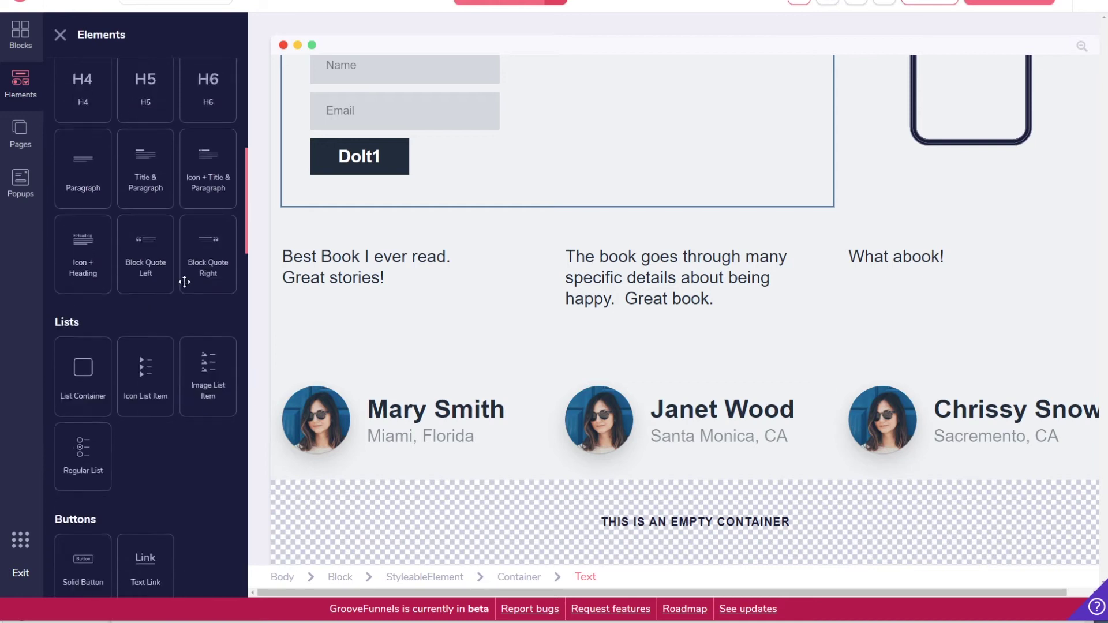
scroll(184, 282, "down", 12)
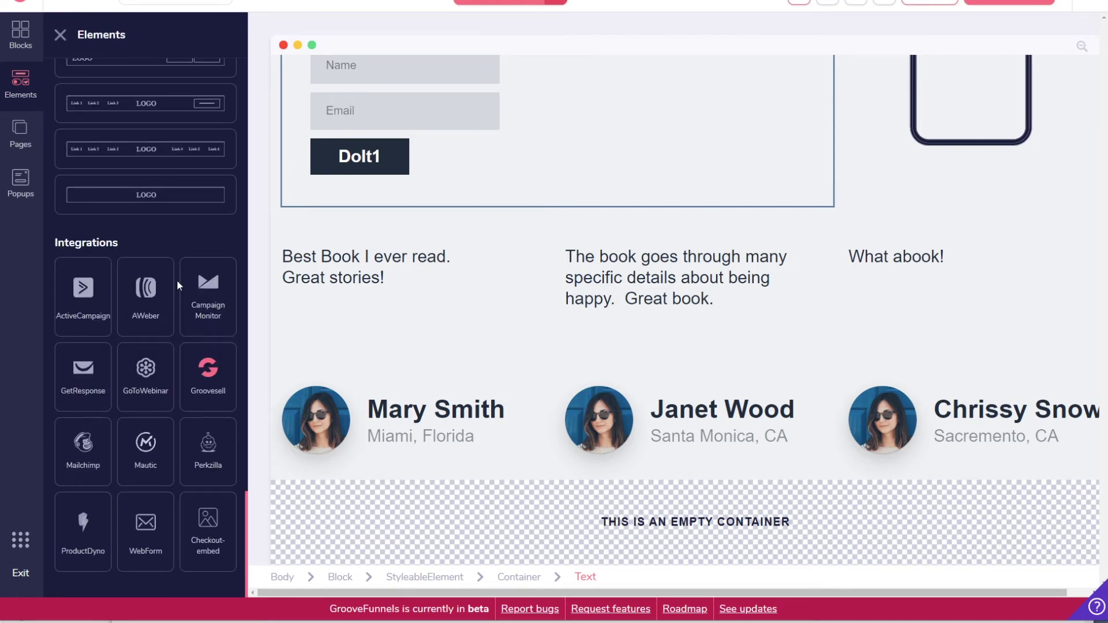
scroll(177, 279, "up", 6)
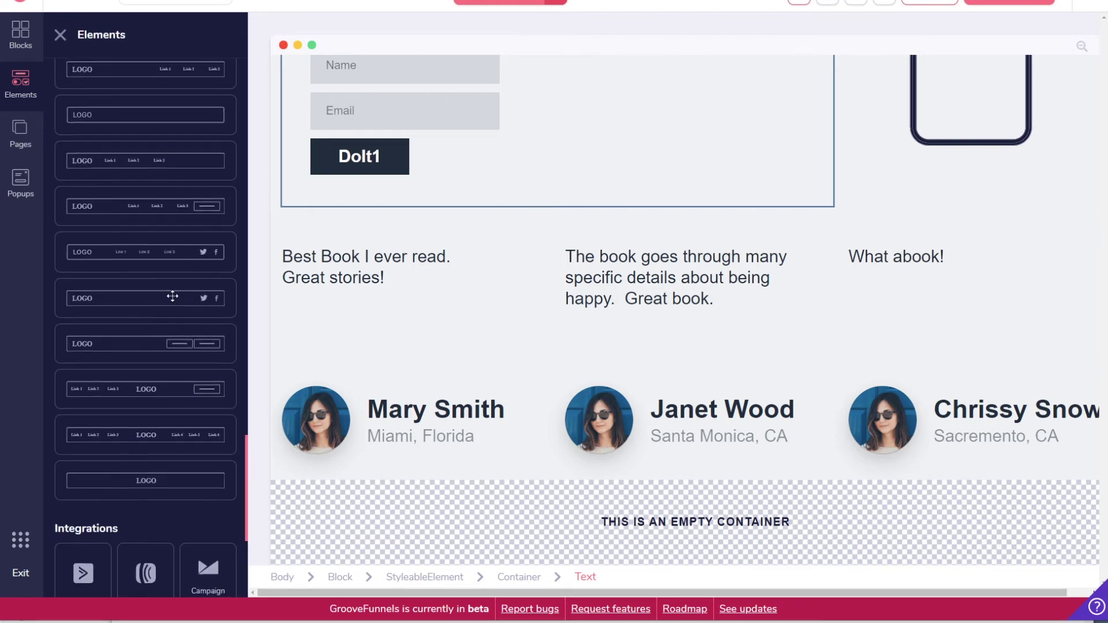
left_click_drag(145, 297, 603, 534)
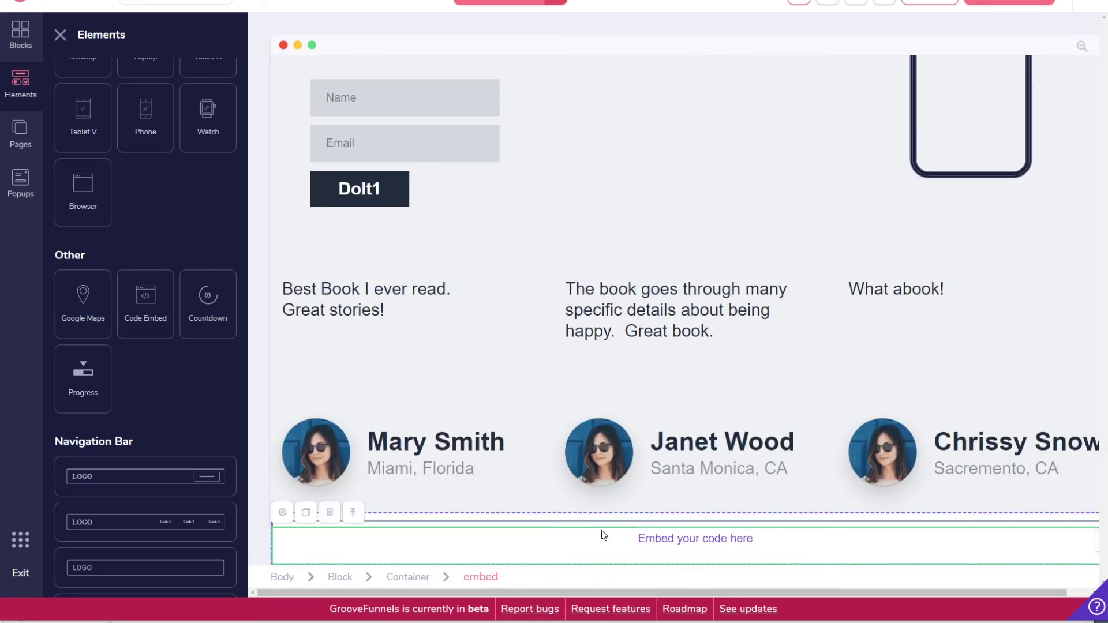
Paste the Firstbook checkout embed code into the Code Embed element's source and save it.
left_click(282, 512)
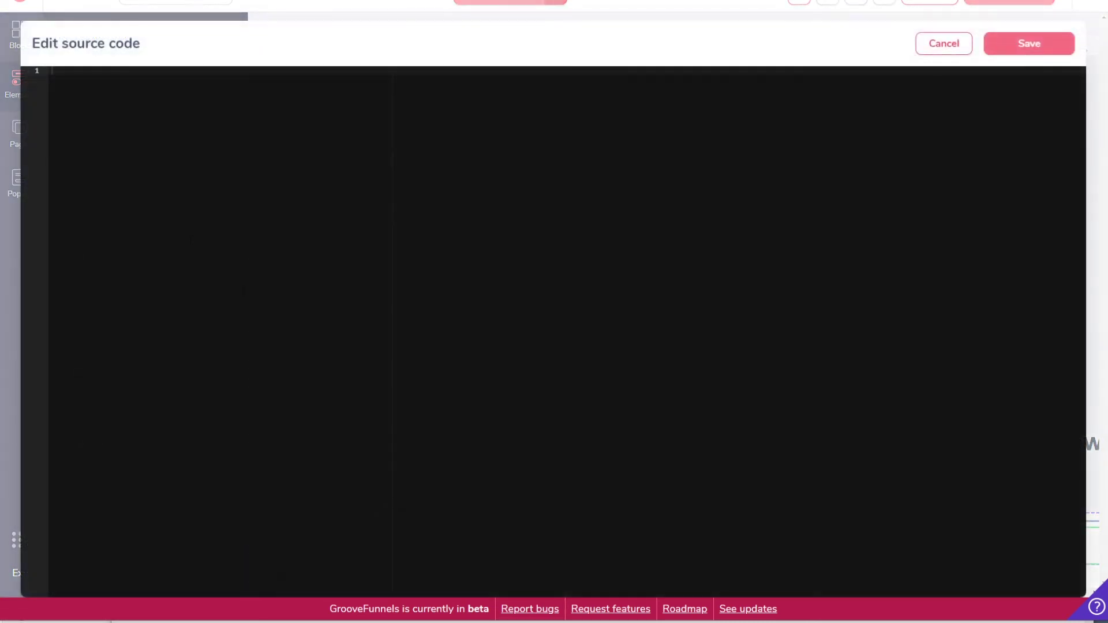
key("ctrl+v")
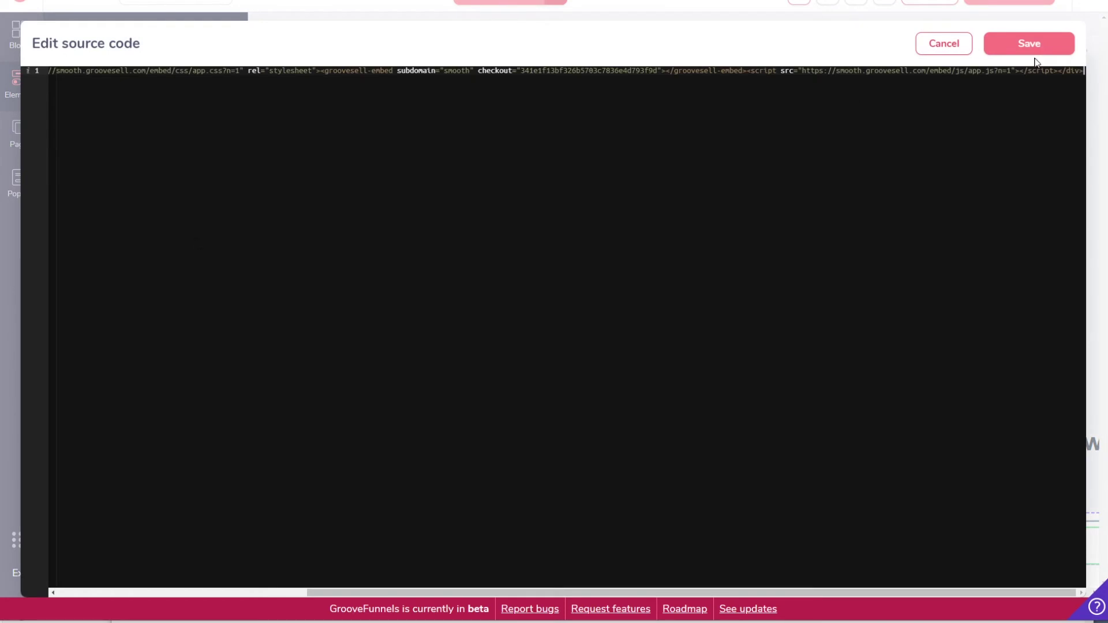
left_click(1034, 44)
scroll(979, 241, "up", 7)
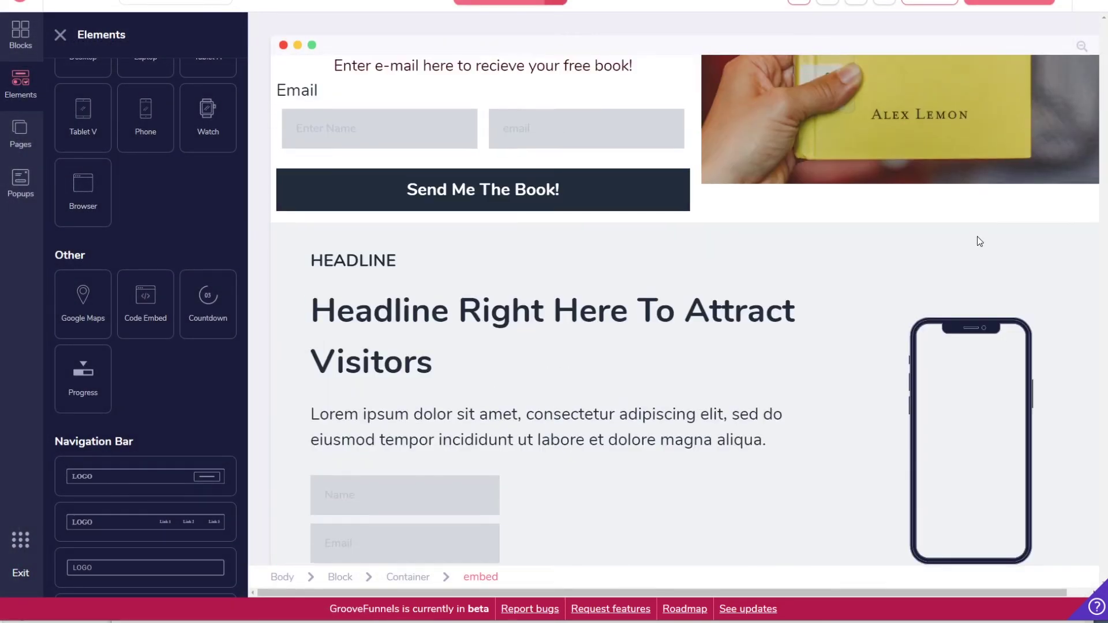
Save the page and test the embedded Firstbook checkout in a preview by filling in the customer's contact and billing details.
scroll(979, 241, "up", 5)
left_click(936, 18)
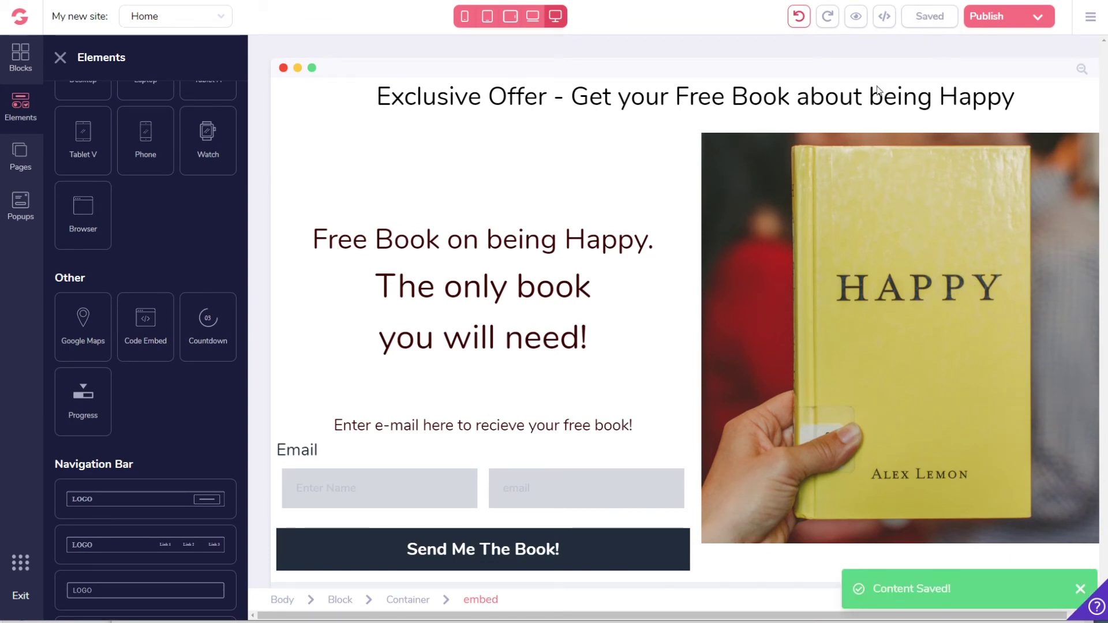
left_click(857, 21)
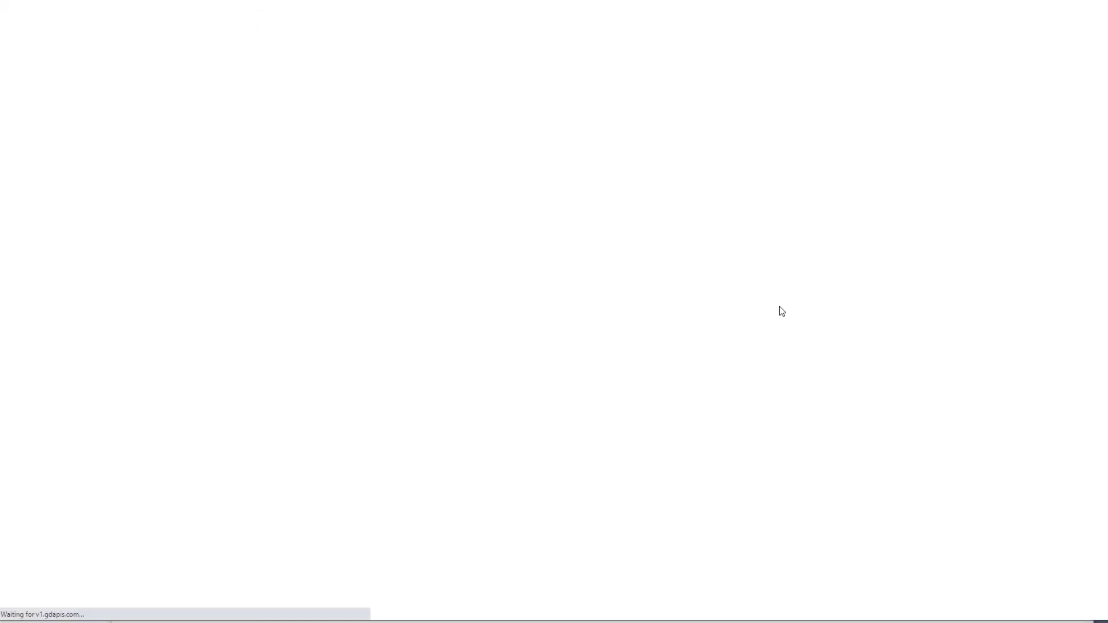
scroll(773, 312, "down", 15)
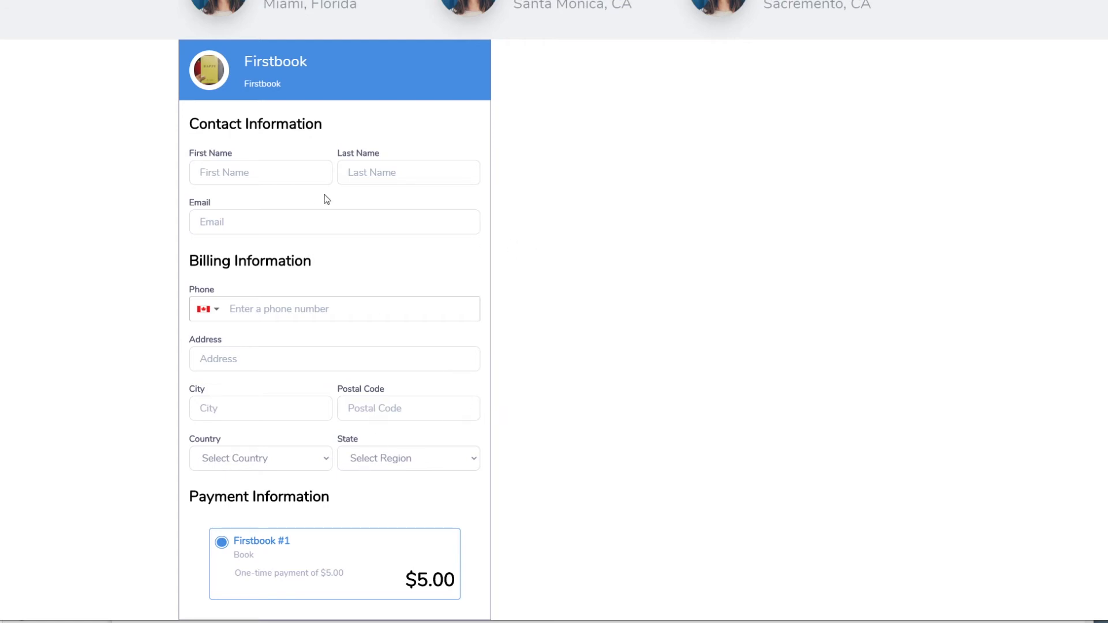
left_click(256, 171)
left_click(258, 211)
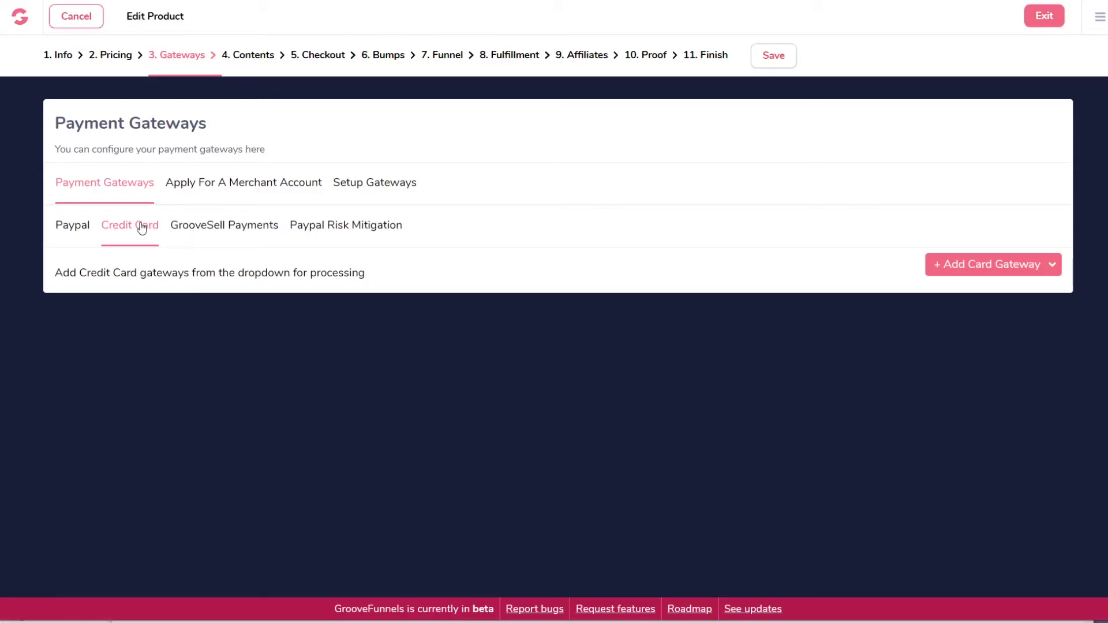
Add the available credit card gateway to the Firstbook product in GrooveSell, set its value to 100, and save.
left_click(978, 279)
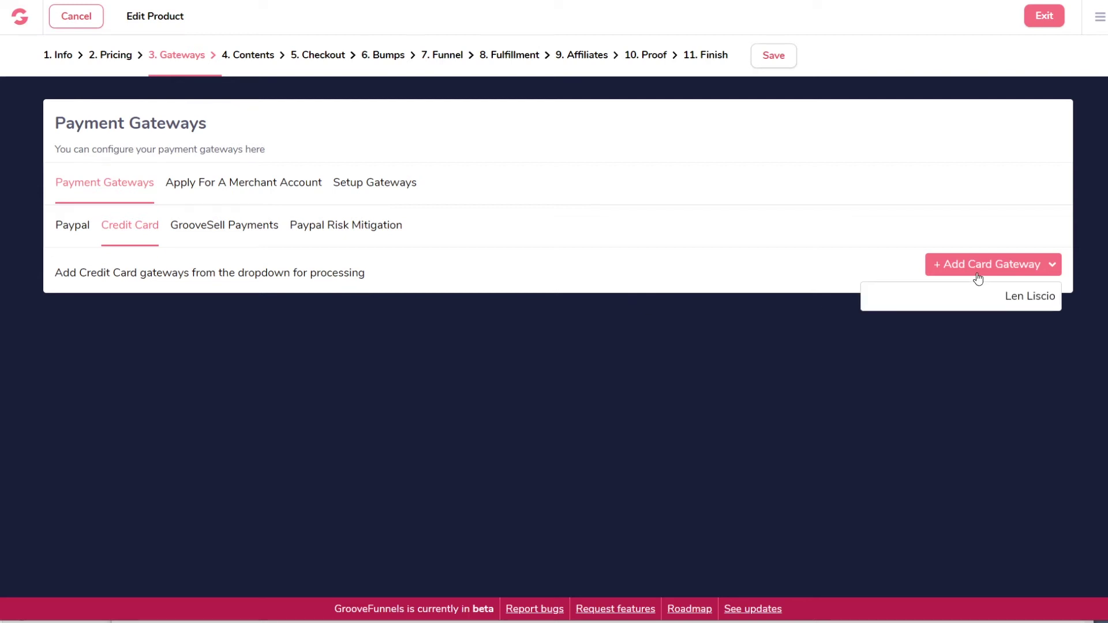
left_click(1022, 298)
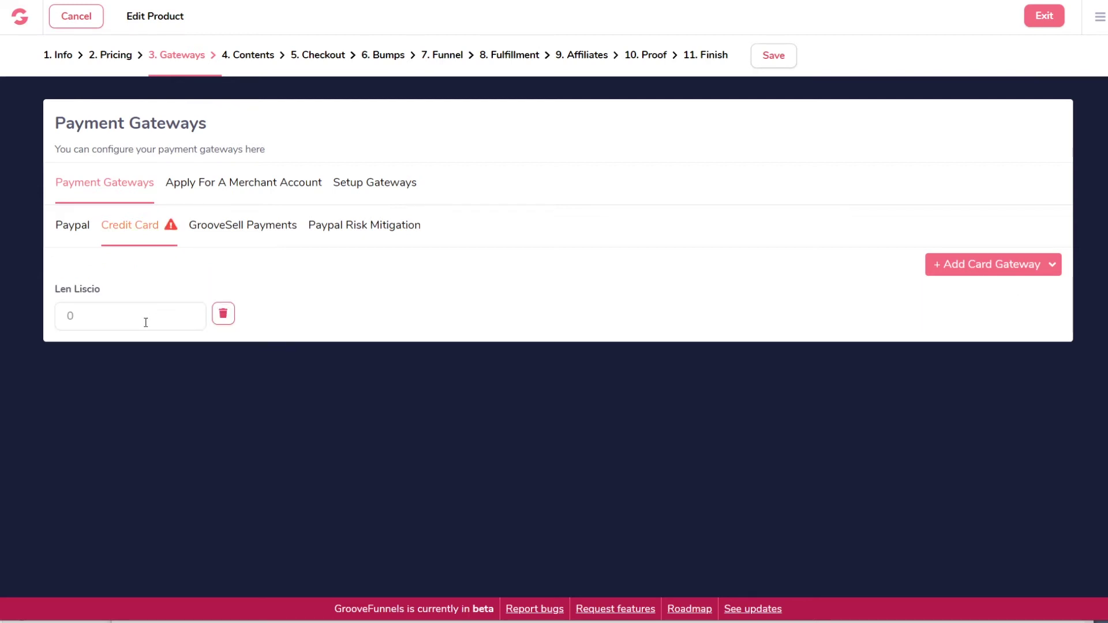
type("100")
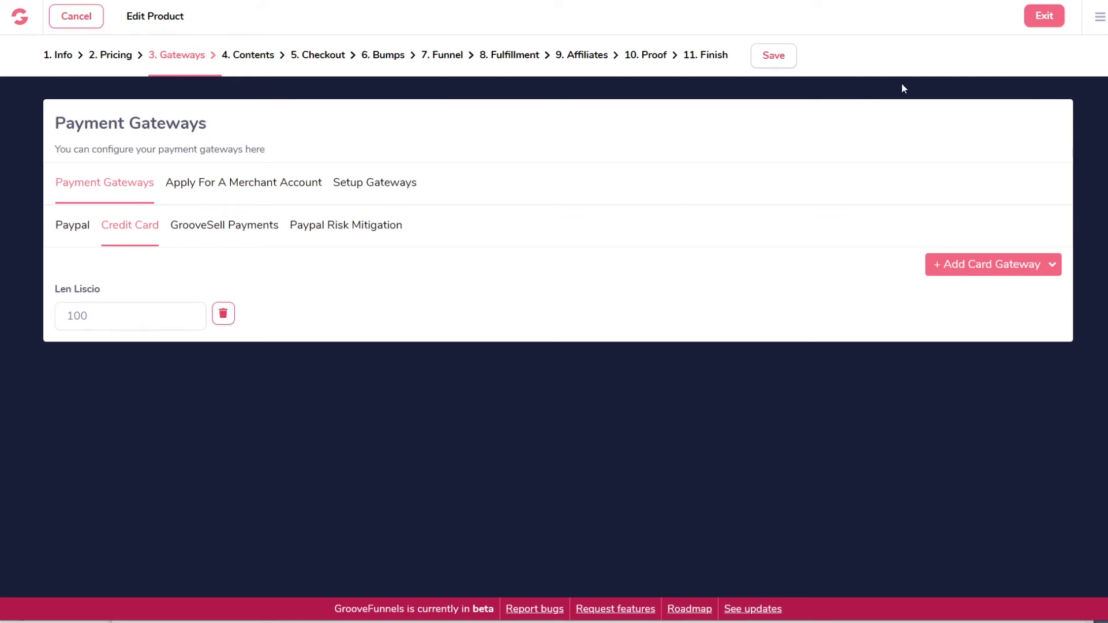
left_click(794, 59)
Open a fresh preview of the page from the GroovePages editor and check the embedded checkout's payment section for card fields.
left_click(304, 0)
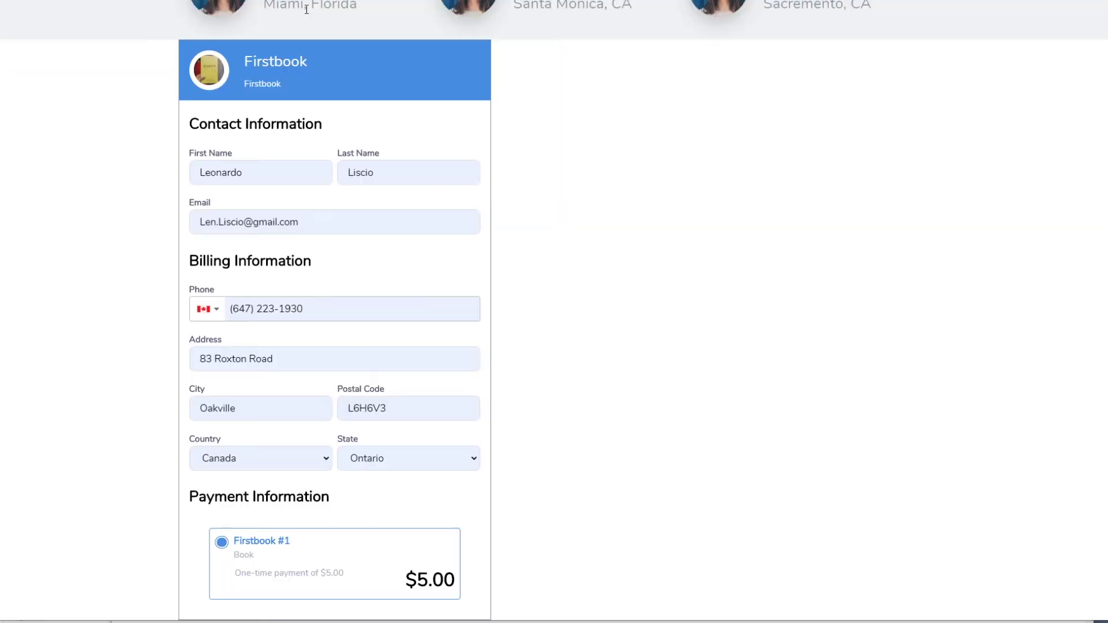
key("F5")
left_click(589, 62)
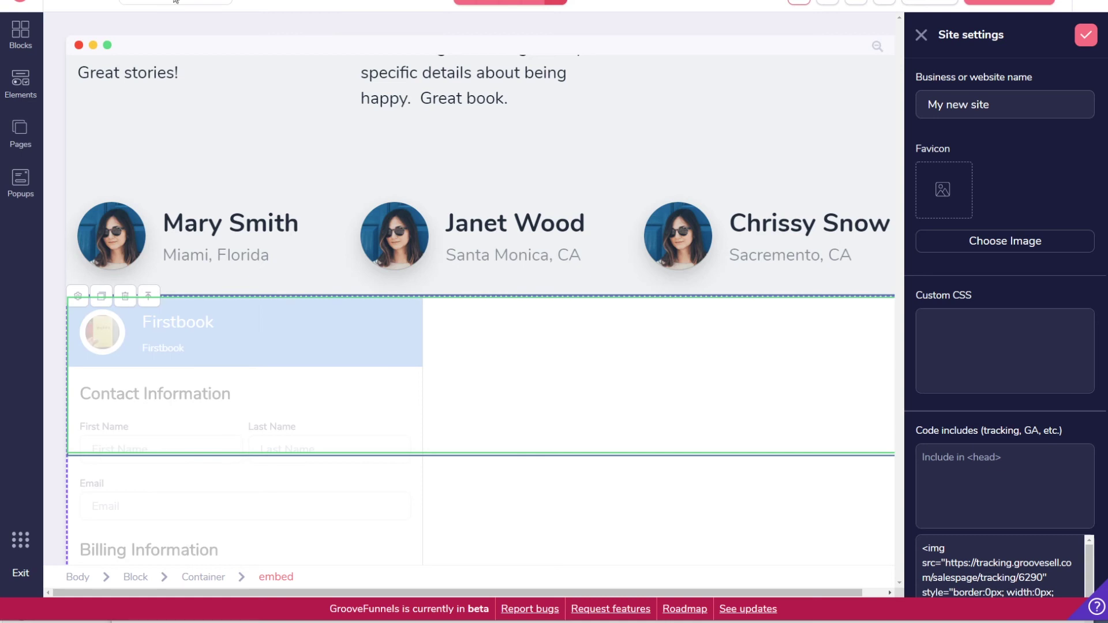
scroll(767, 156, "up", 5)
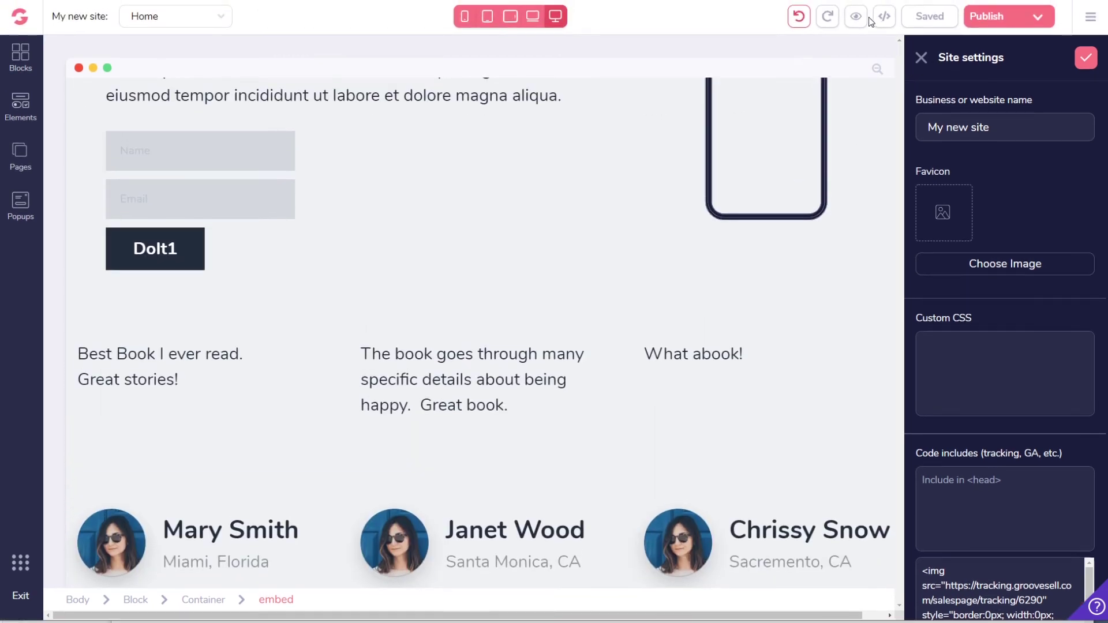
left_click(857, 4)
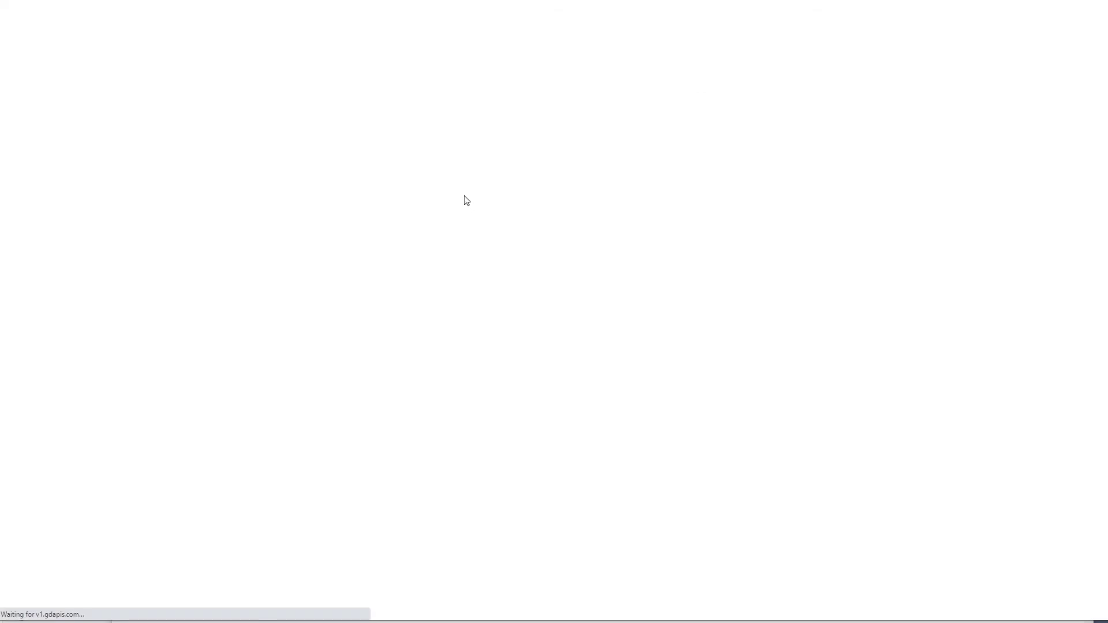
scroll(469, 233, "down", 10)
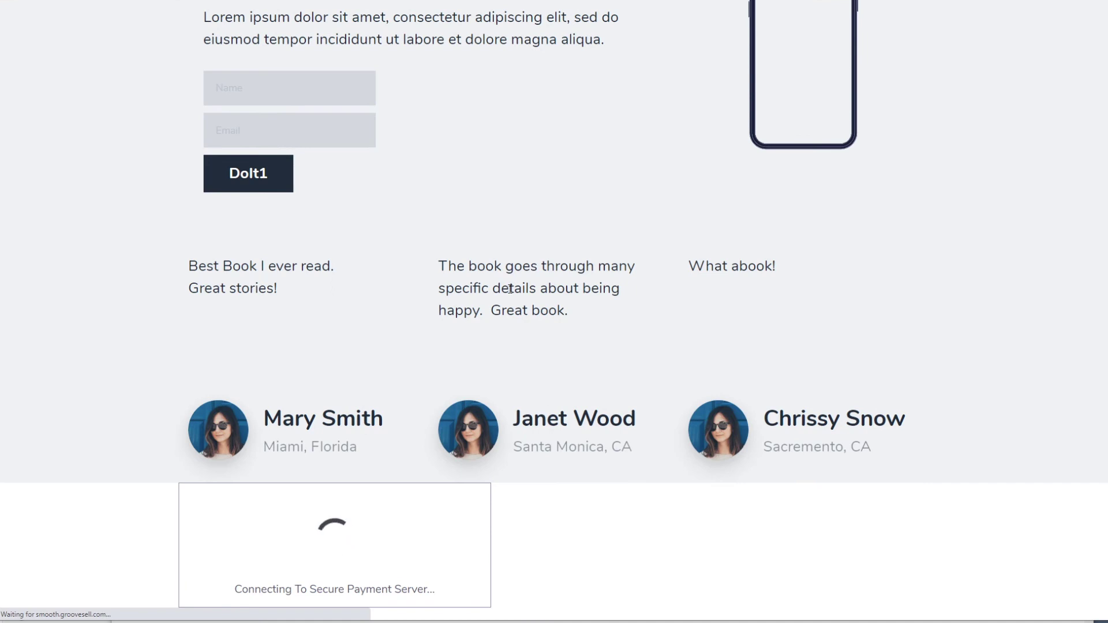
scroll(292, 540, "down", 10)
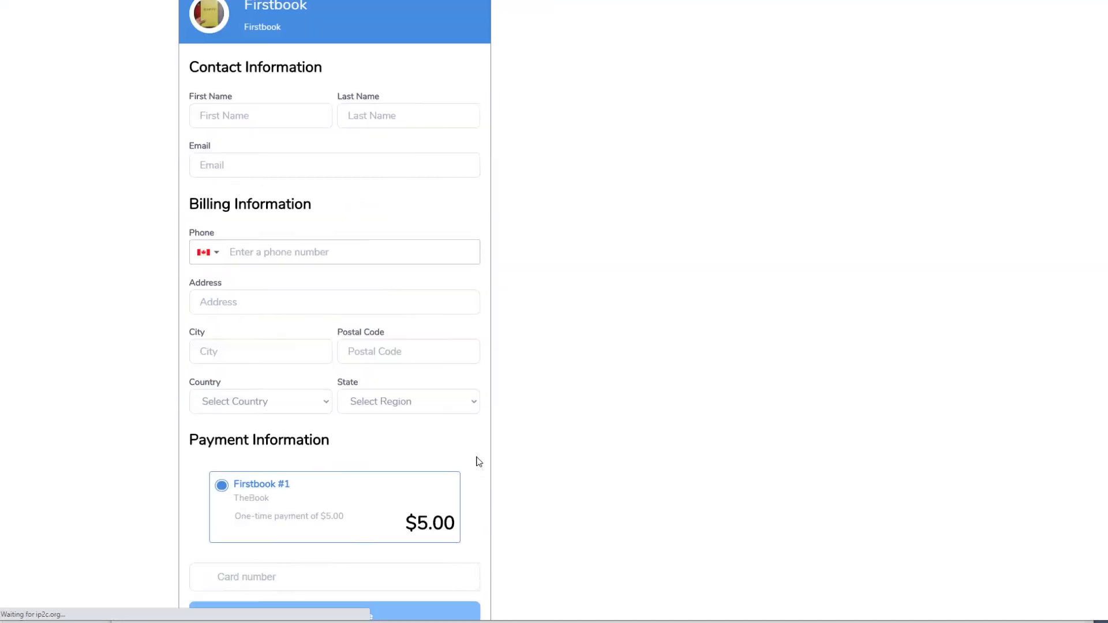
scroll(479, 462, "down", 1)
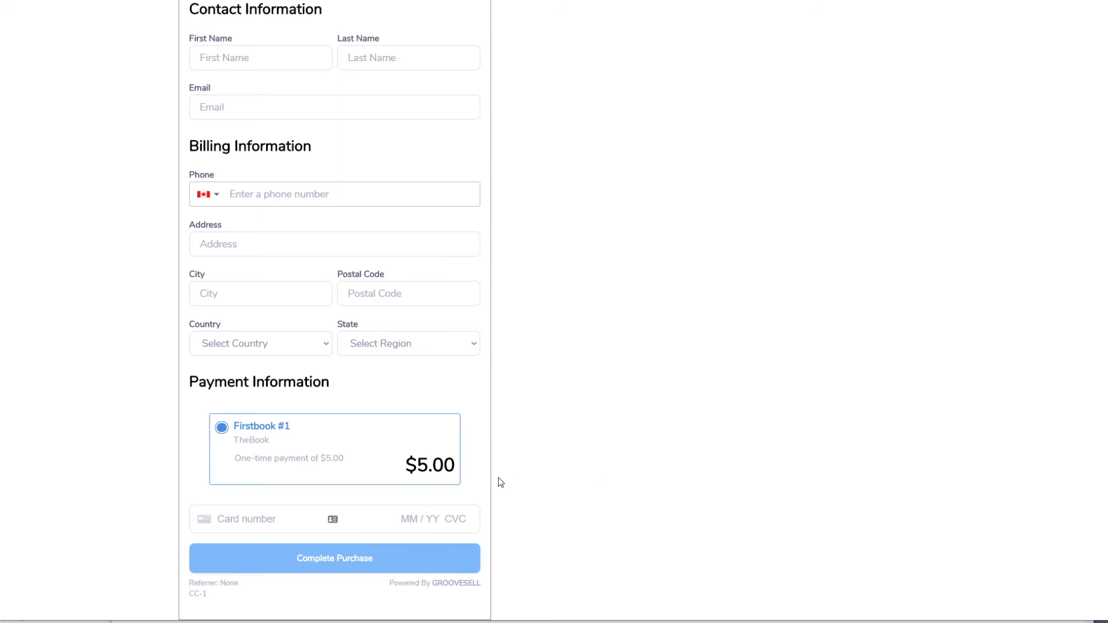
scroll(501, 482, "up", 15)
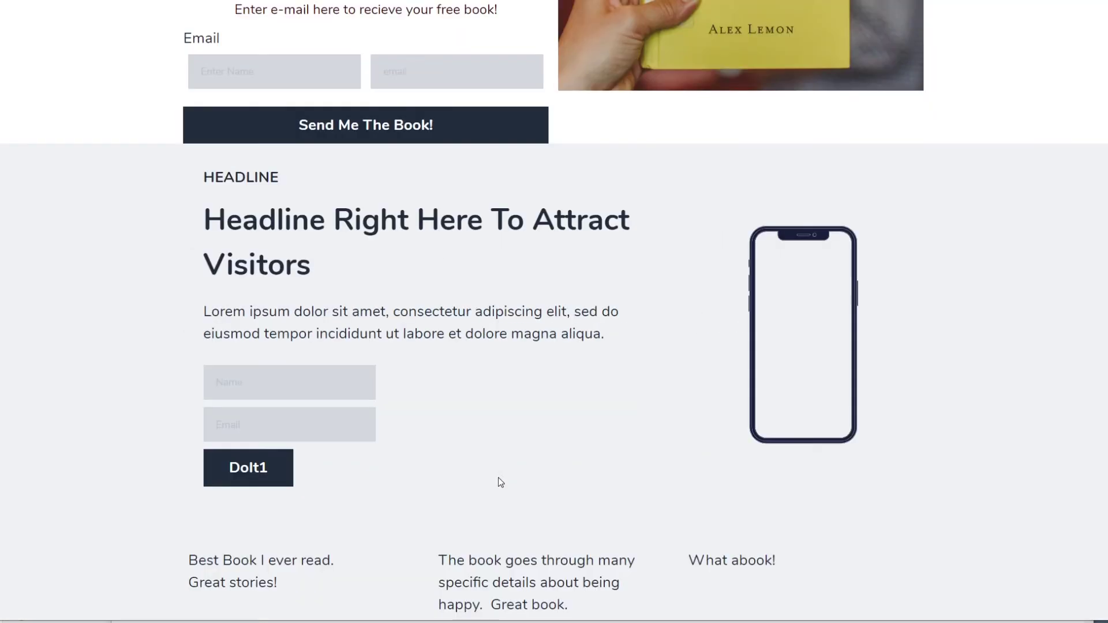
scroll(501, 483, "up", 5)
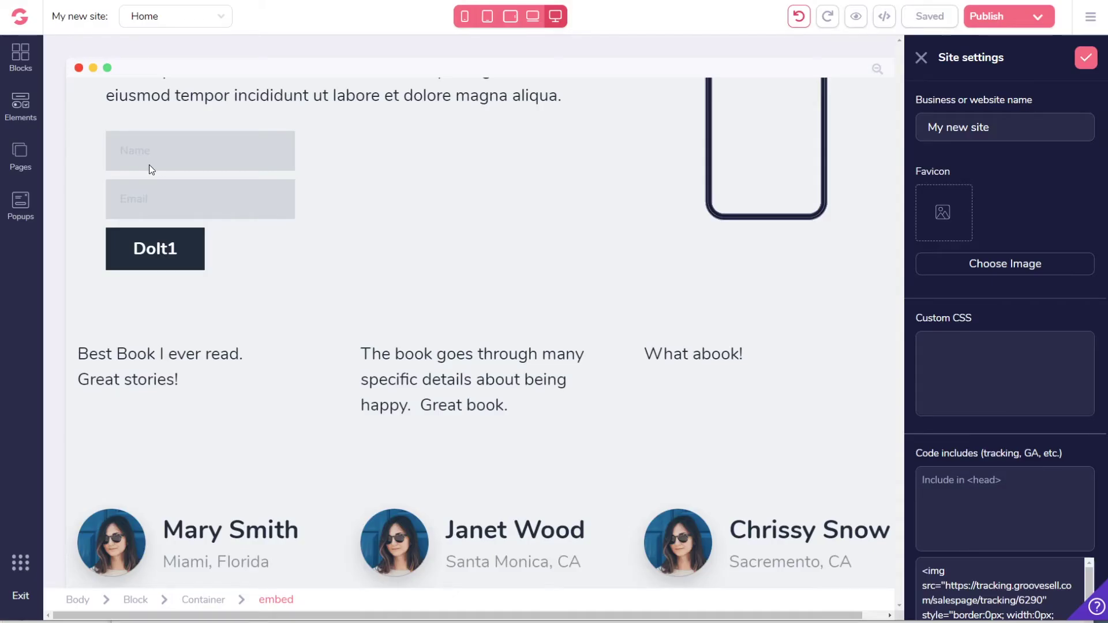
Place a Solid Button element between the small HEADLINE text and the large headline in the section below the book offer.
scroll(206, 314, "up", 7)
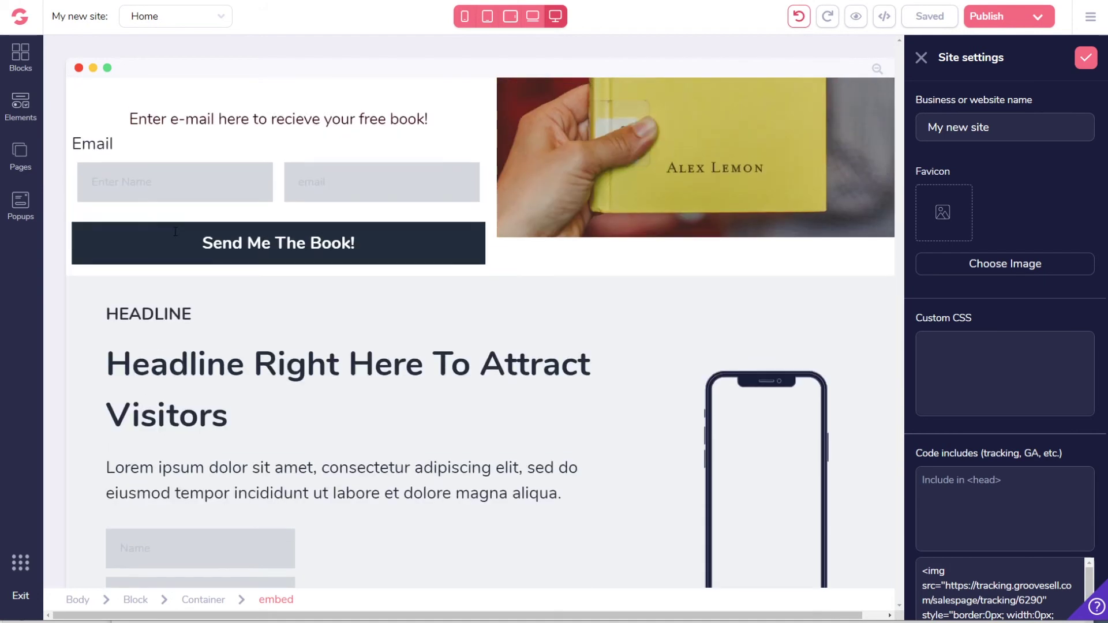
left_click(29, 115)
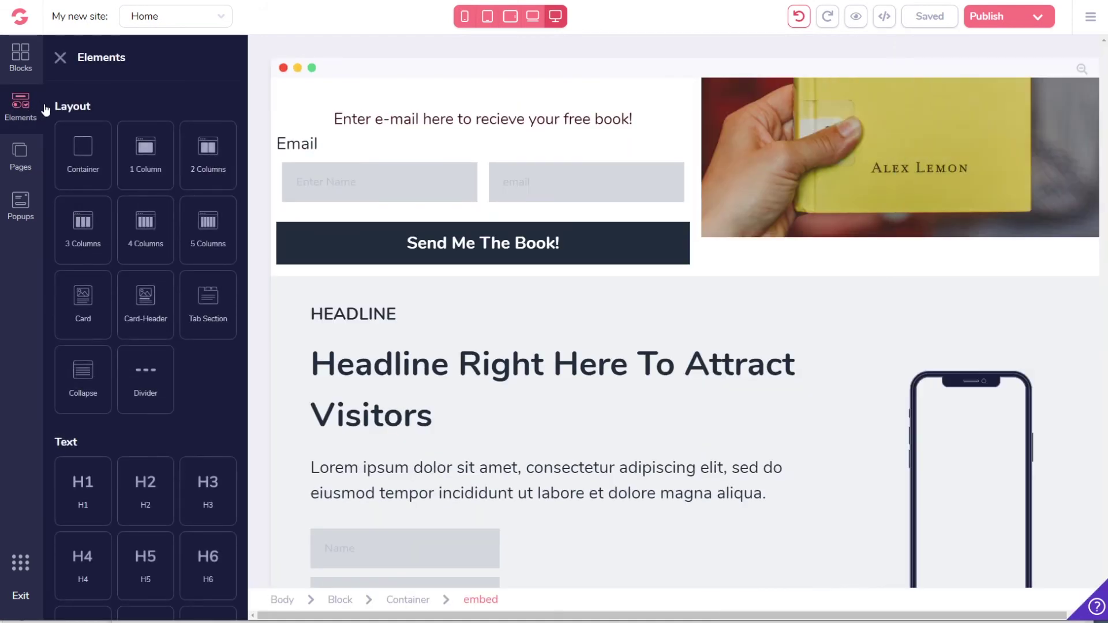
scroll(133, 263, "down", 5)
scroll(141, 258, "down", 5)
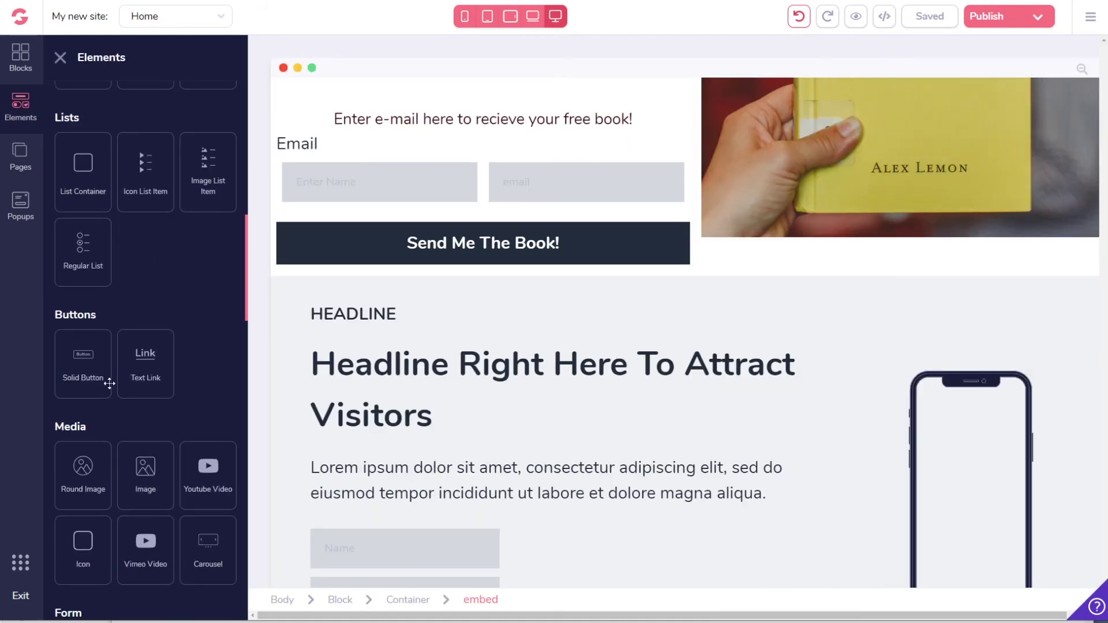
left_click_drag(106, 378, 356, 355)
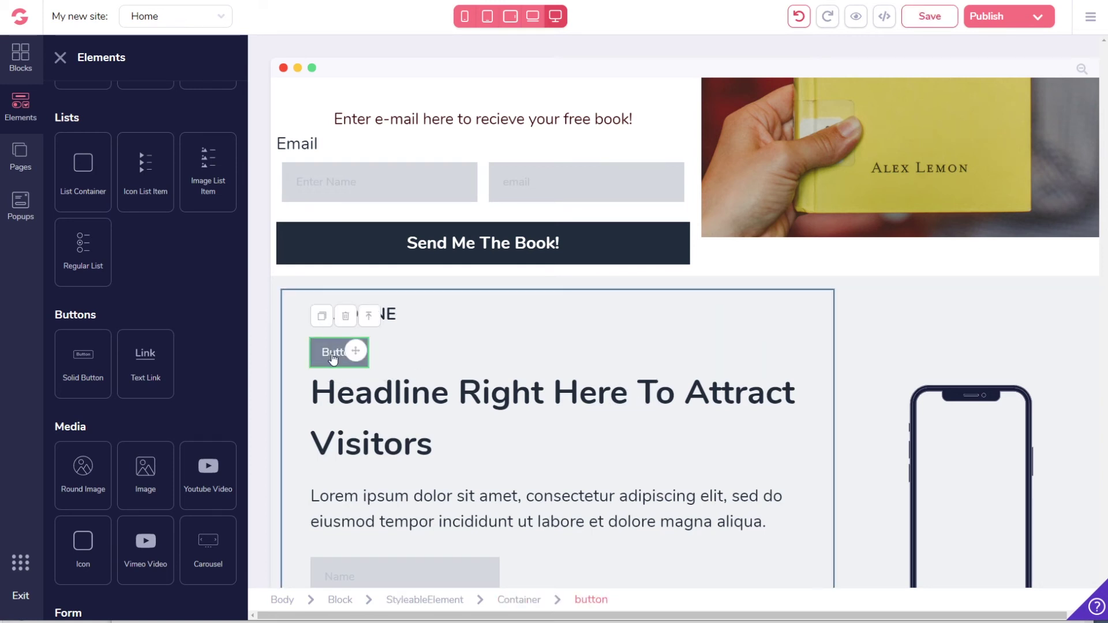
left_click(438, 351)
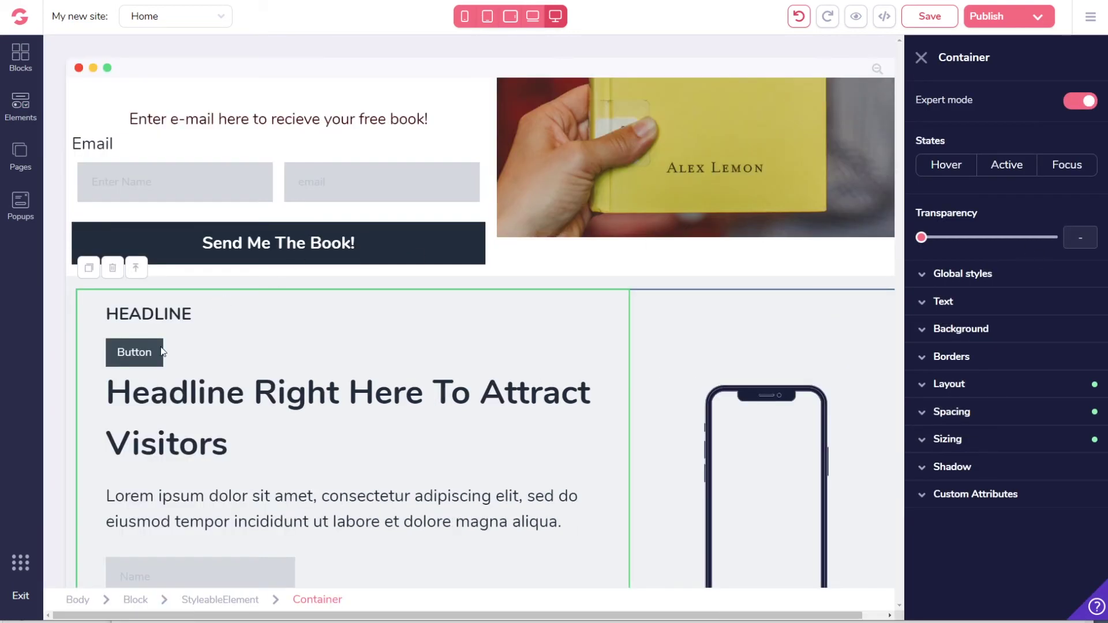
Set the new button's text to "Buy The Book Here!" and its link type to URL.
left_click(139, 353)
left_click(1009, 102)
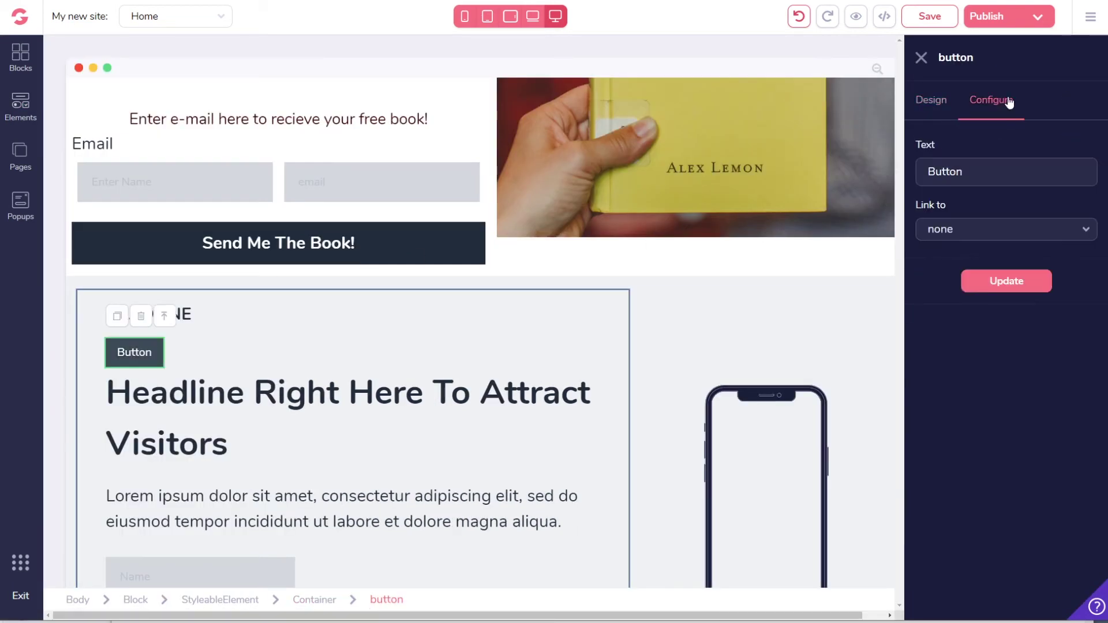
left_click_drag(993, 184, 837, 178)
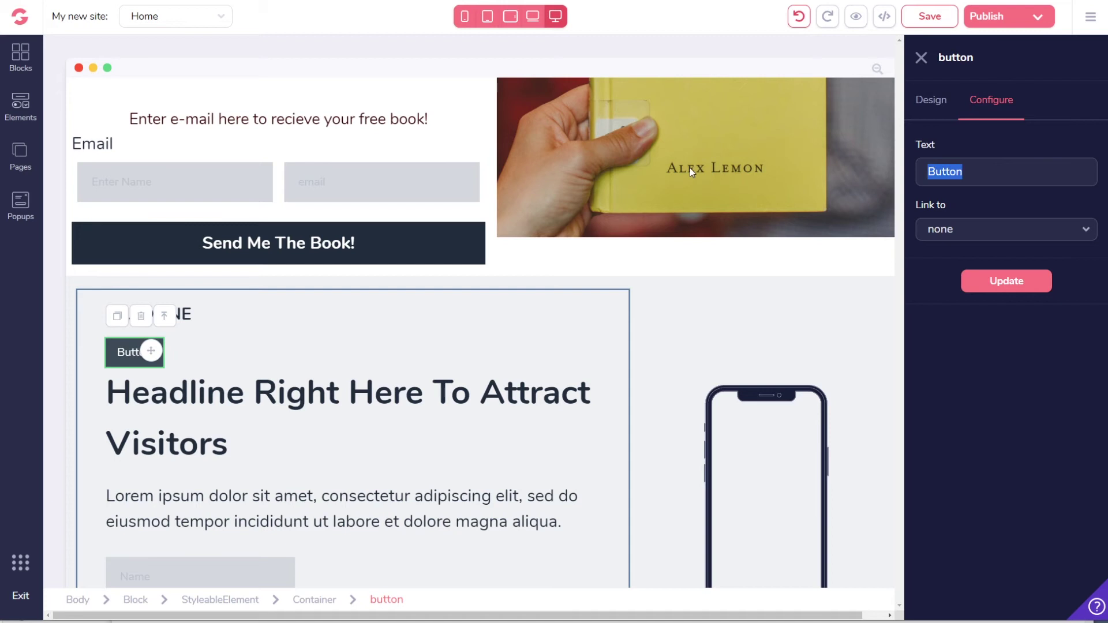
type("Buy The Book Here!")
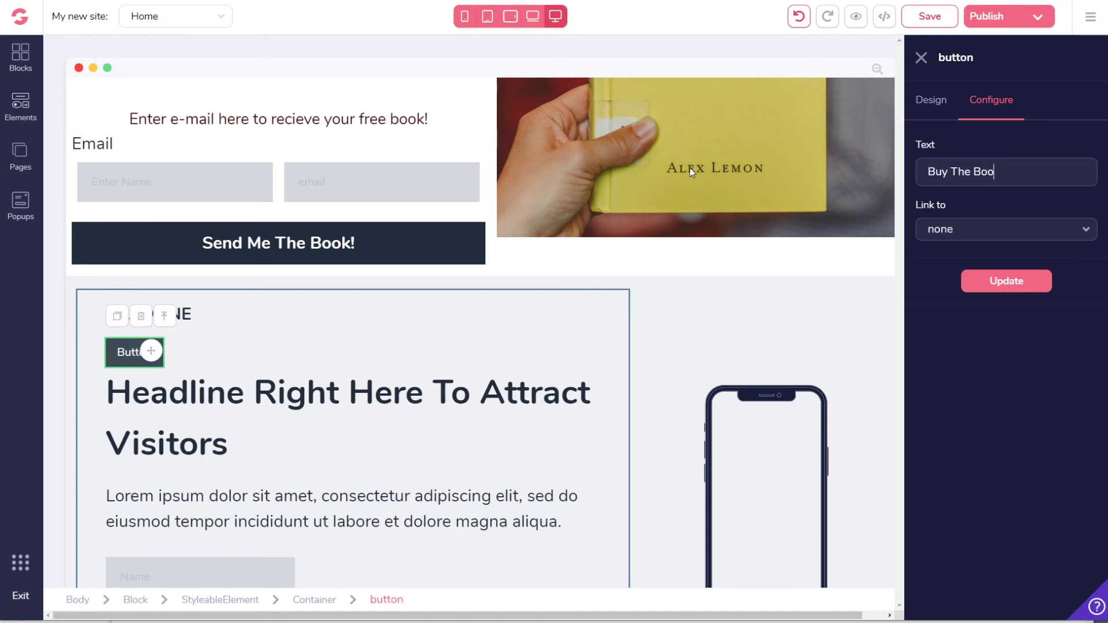
left_click(972, 229)
left_click(937, 341)
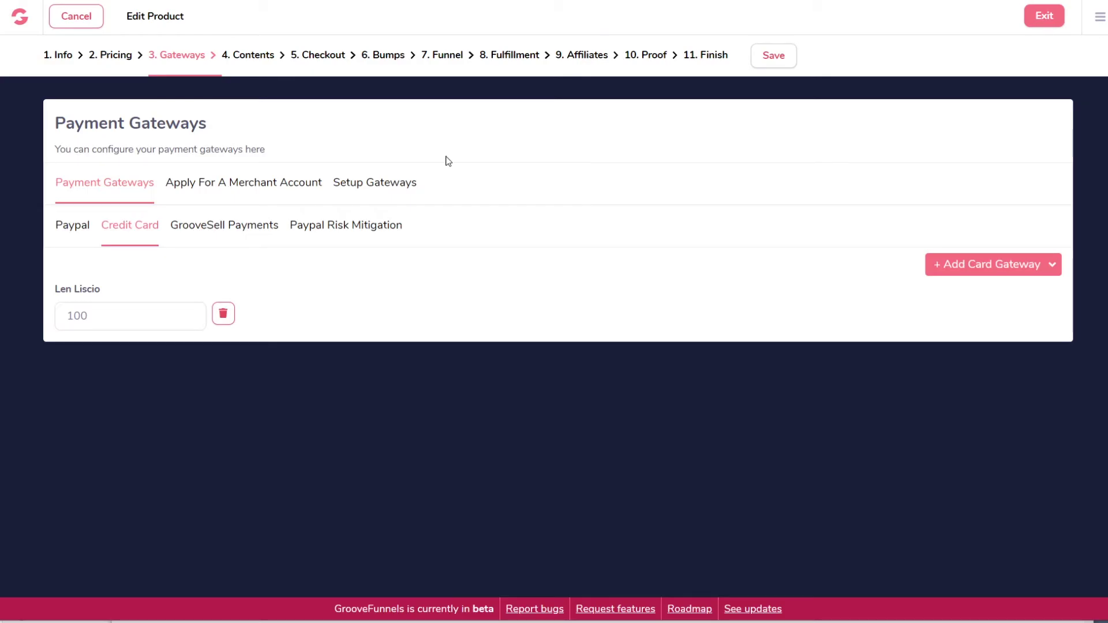
Switch to GrooveSell and copy Firstbook's hosted checkout link for a single-price, 1-step checkout from the Book funnel's products.
left_click(1045, 16)
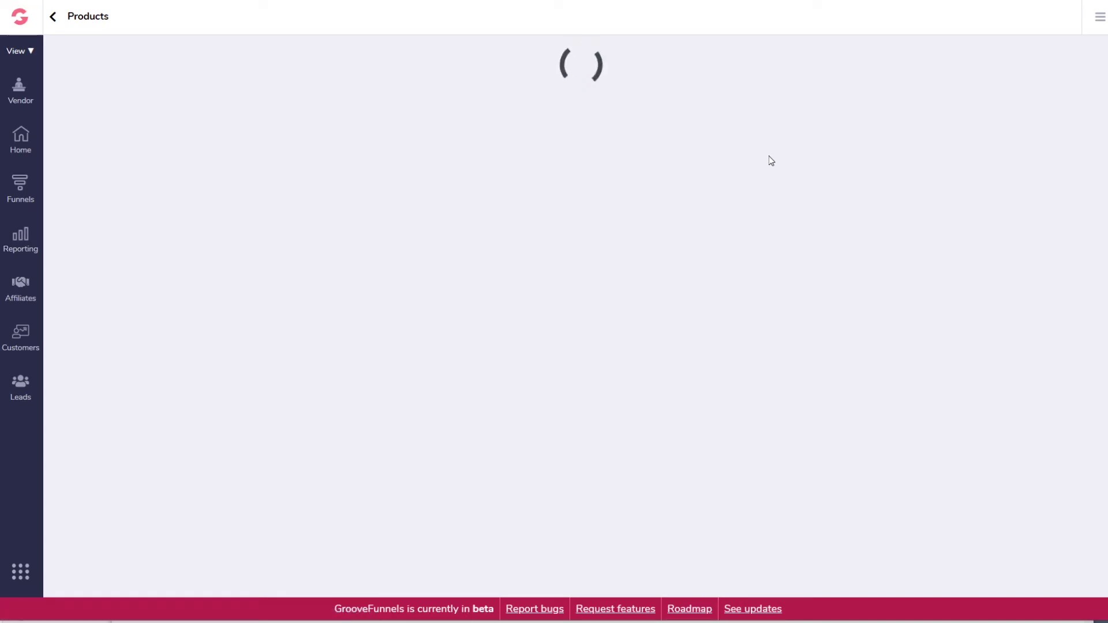
left_click(21, 194)
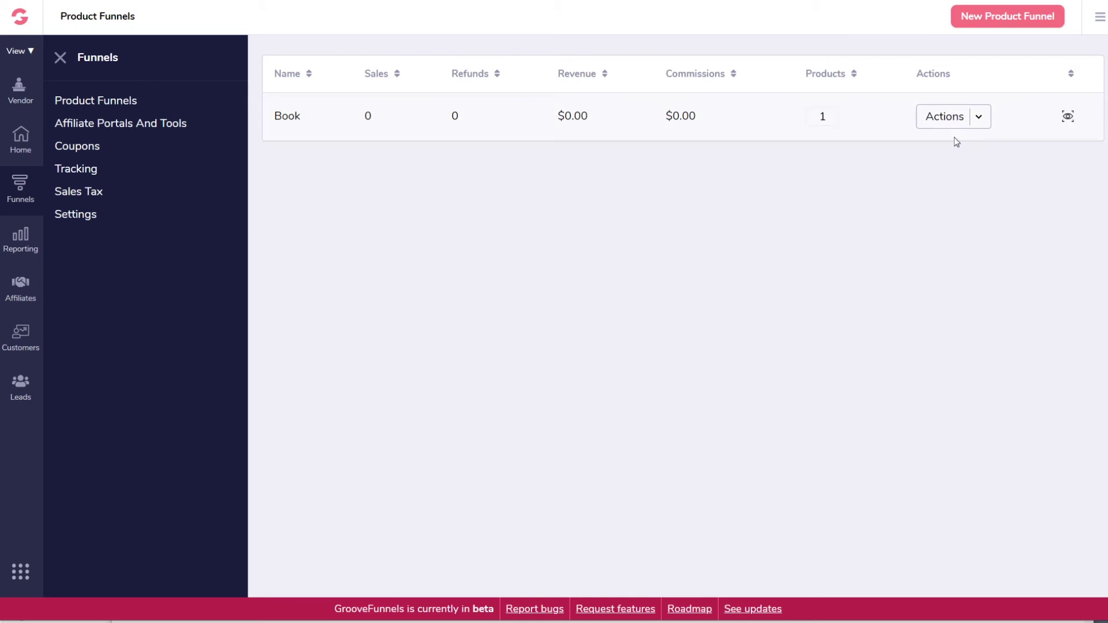
left_click(980, 120)
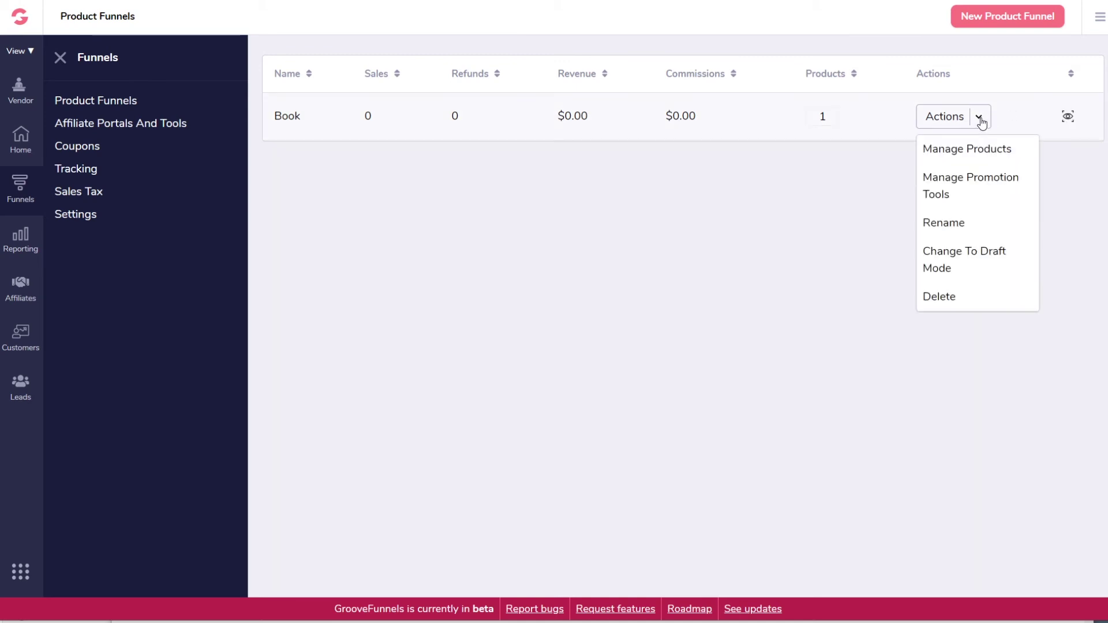
left_click(643, 341)
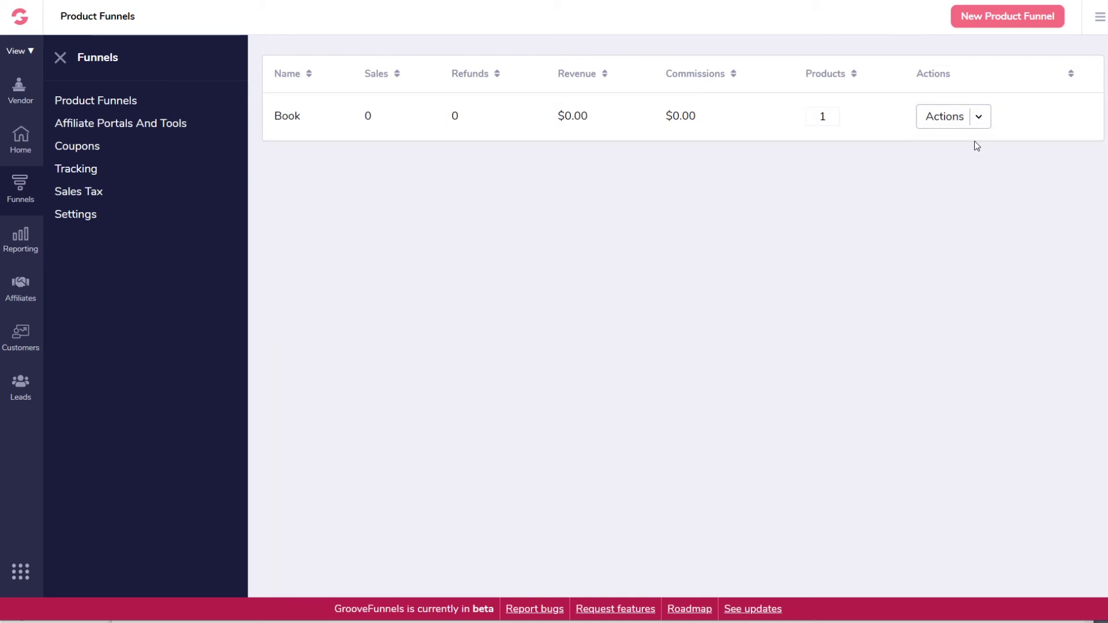
left_click(978, 121)
left_click(970, 149)
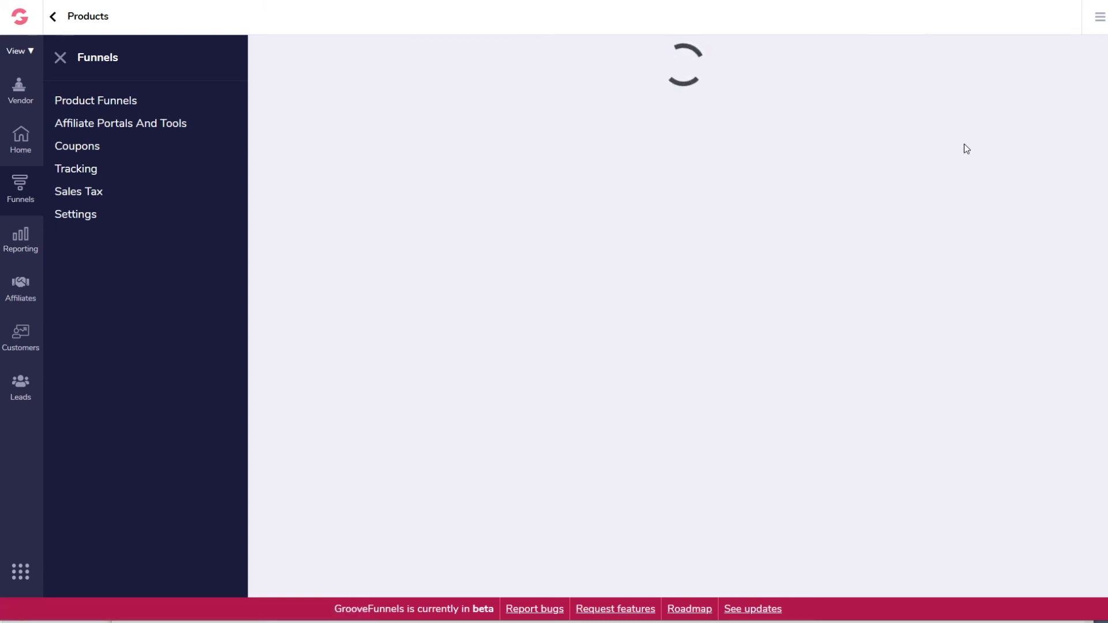
left_click(897, 153)
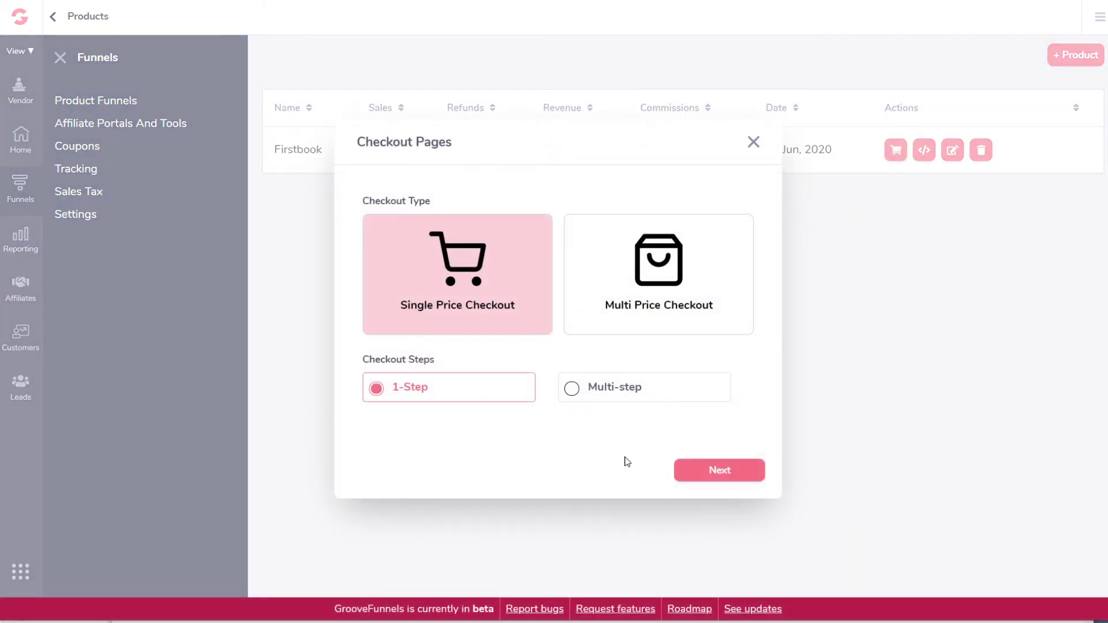
left_click(711, 479)
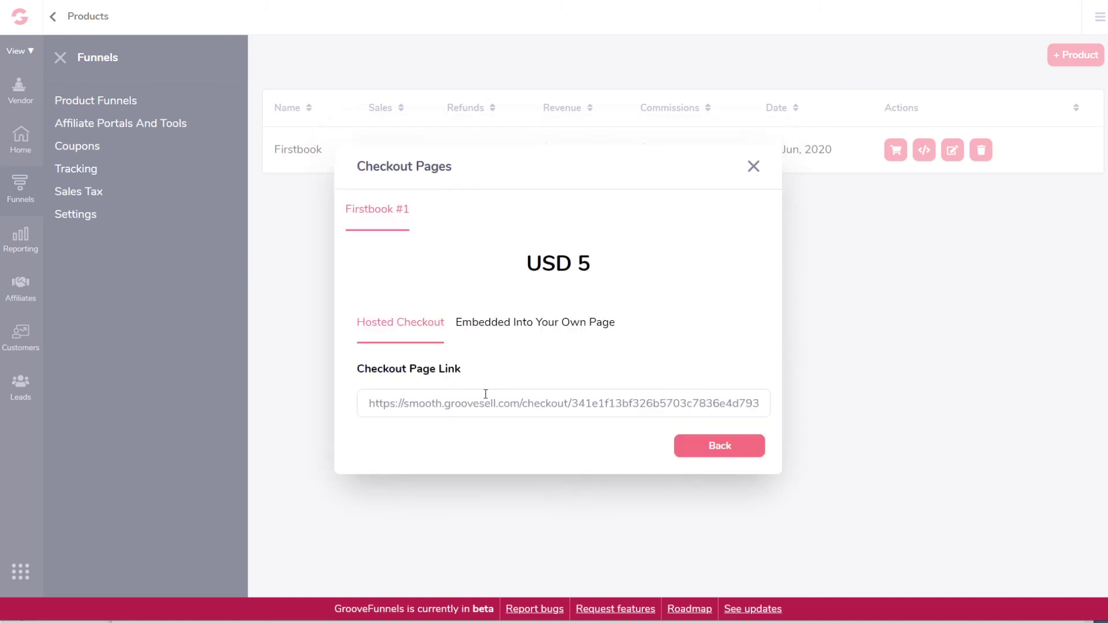
left_click(498, 405)
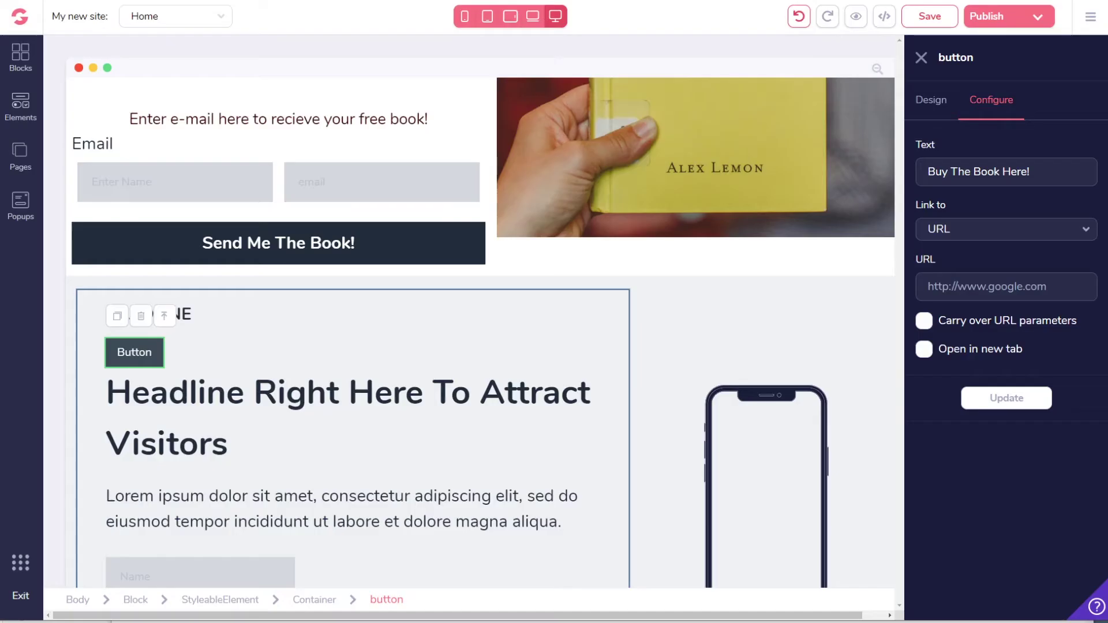
Paste the hosted checkout link as the button's URL in GroovePages, make it open in a new tab, and update the button.
left_click(980, 289)
key("ctrl+v")
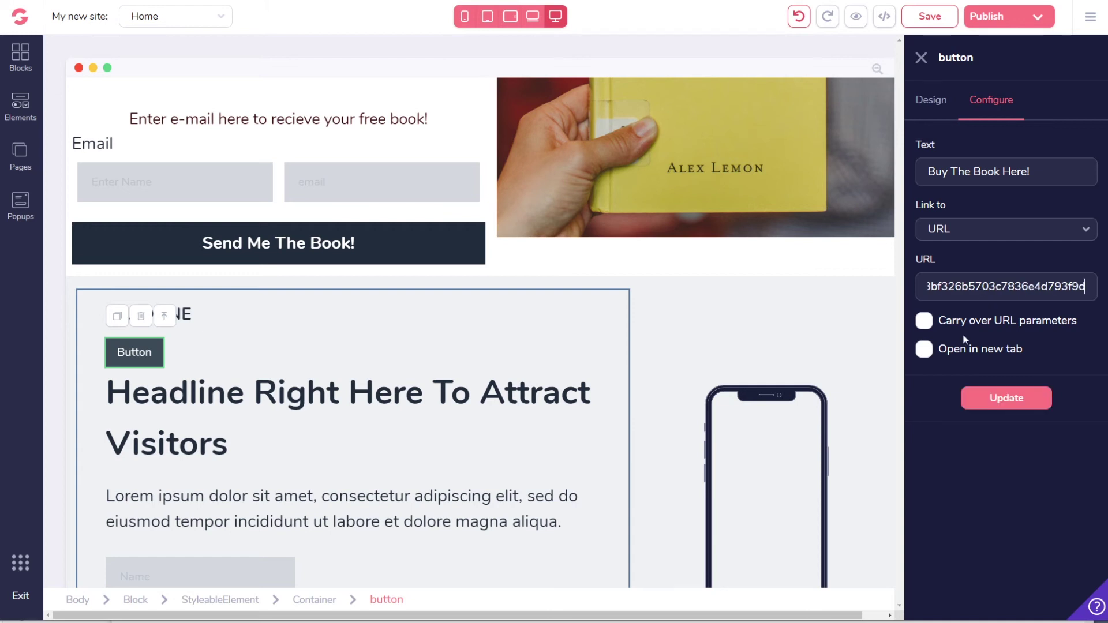
left_click(923, 349)
left_click(1003, 399)
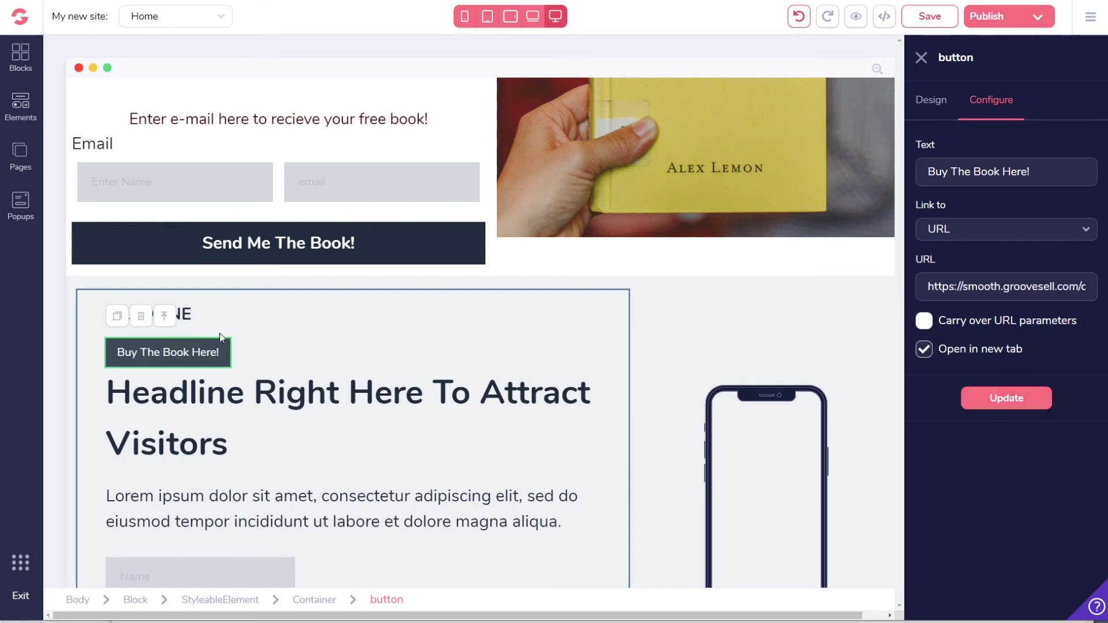
Set the Buy The Book Here! button's background color to red #DC1818.
left_click(936, 107)
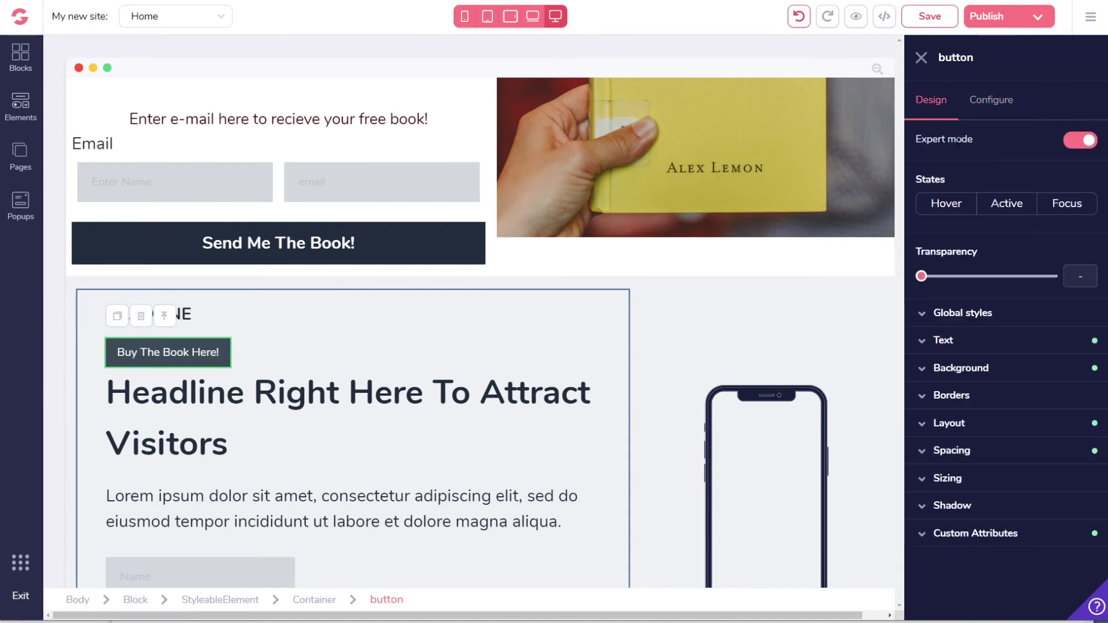
left_click(1011, 374)
left_click(1058, 397)
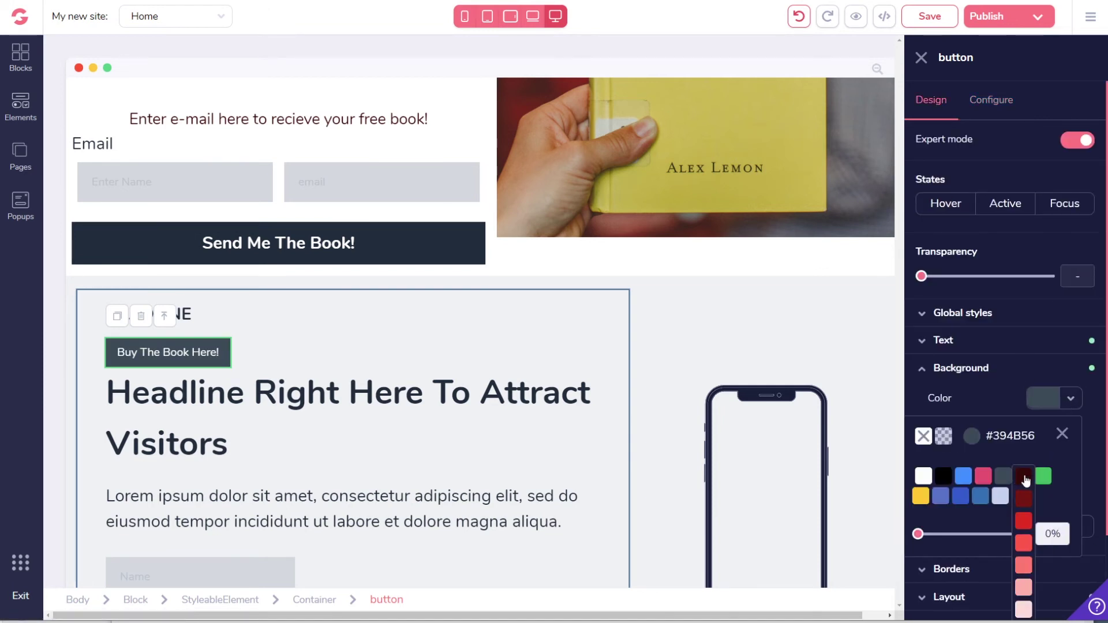
left_click(1022, 506)
left_click(1023, 523)
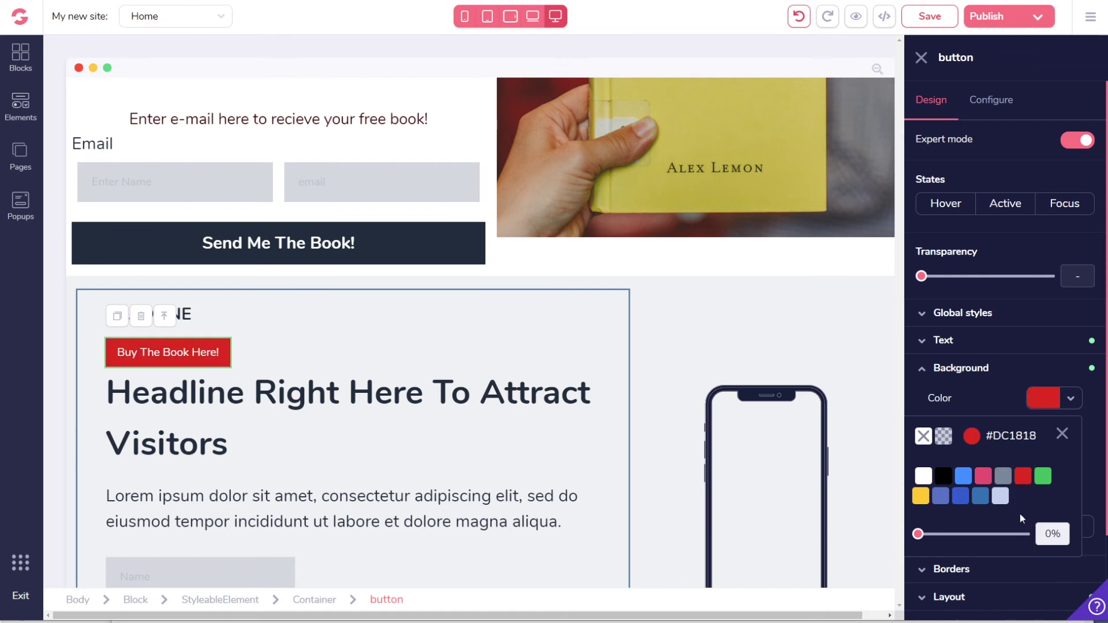
Set the buy button's width to 400 px.
scroll(1020, 514, "down", 2)
left_click(923, 550)
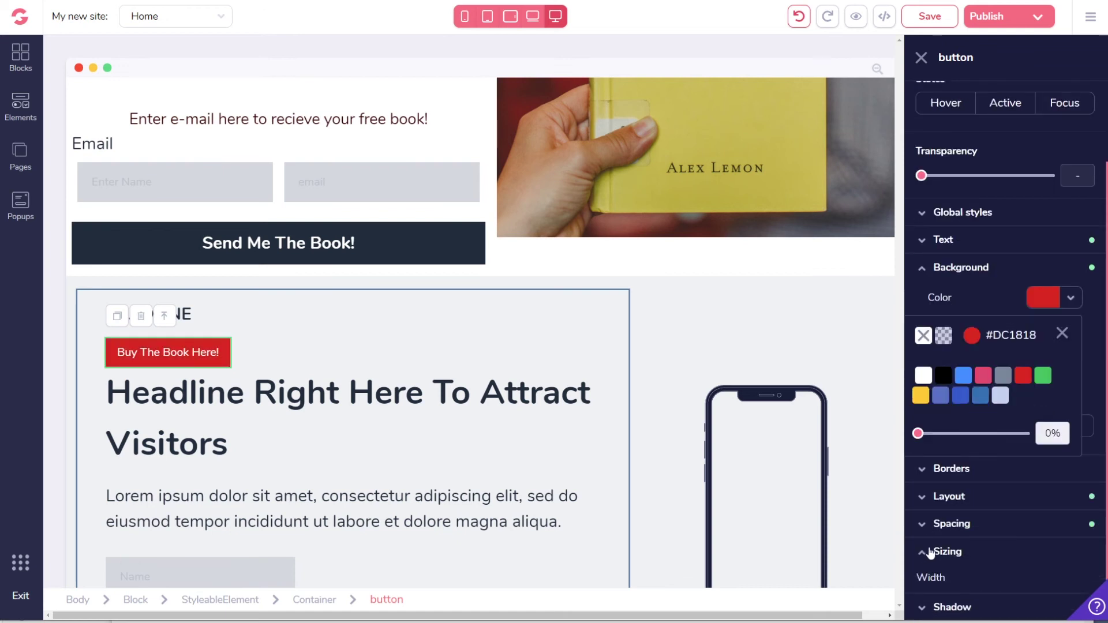
scroll(993, 451, "down", 3)
left_click(980, 466)
left_click(954, 508)
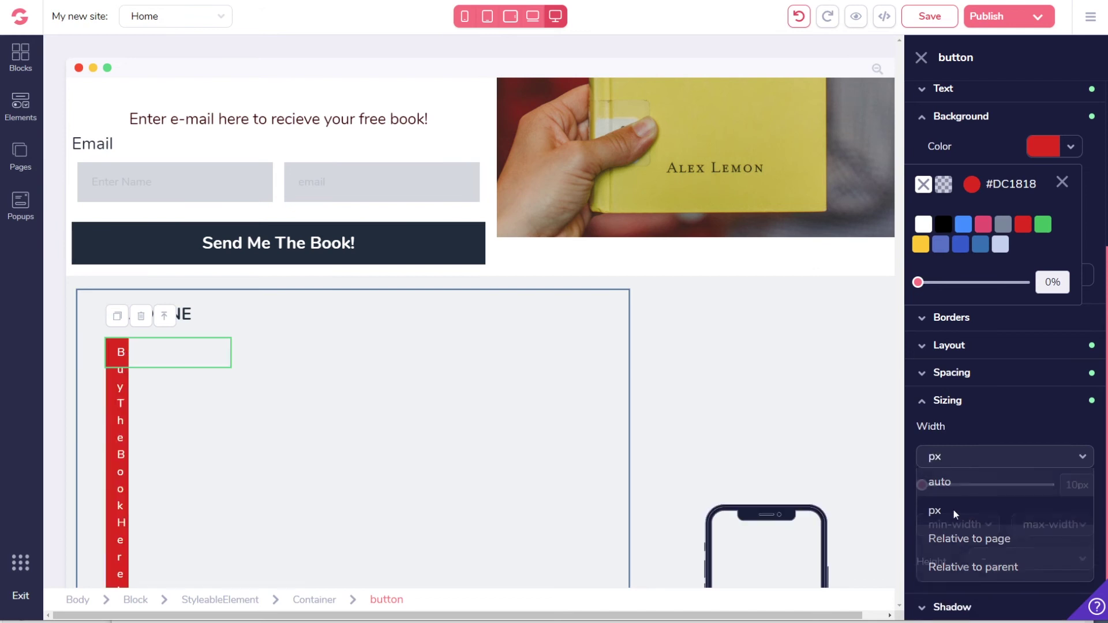
left_click_drag(923, 456, 988, 456)
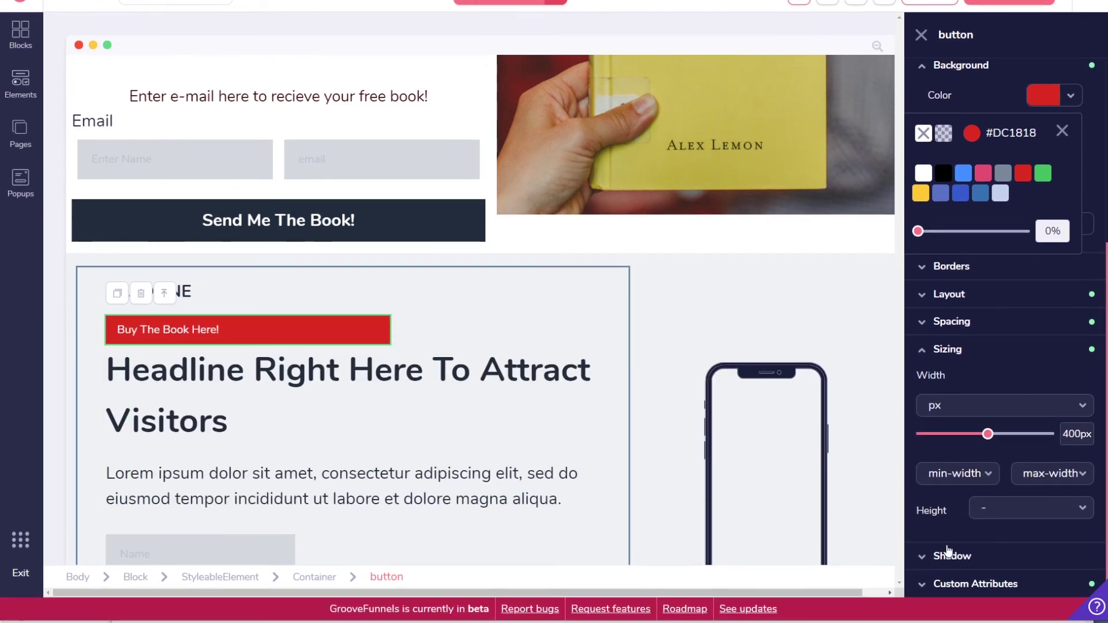
Increase the buy button's left padding to 2.5rem.
left_click(926, 327)
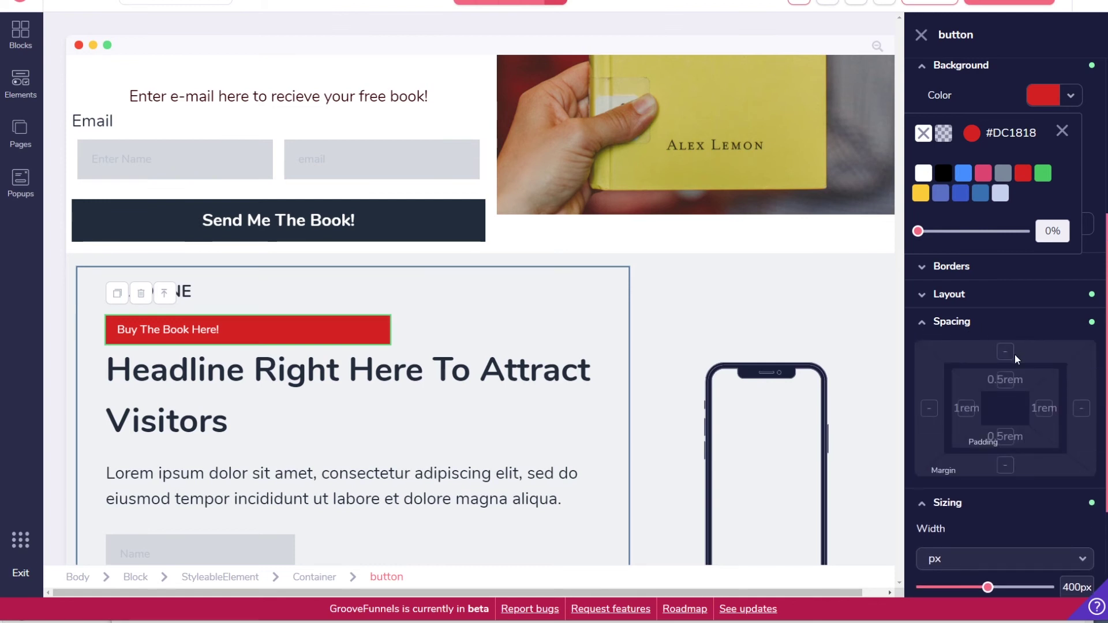
left_click(962, 416)
left_click_drag(947, 495, 994, 496)
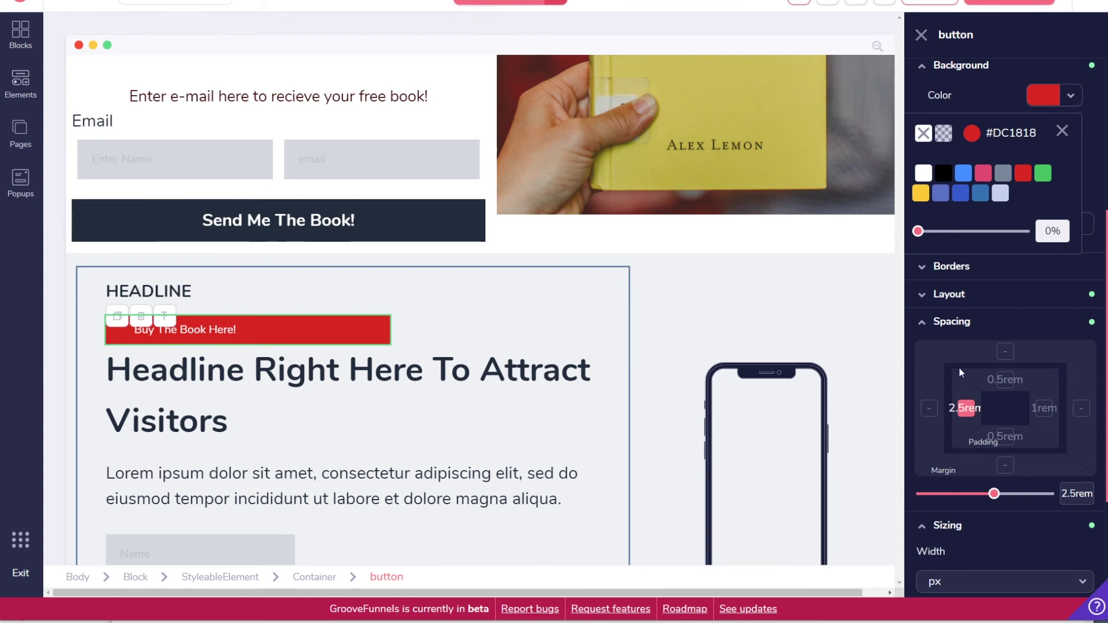
left_click(926, 322)
Round the buy button's corners fully with a 9999px border radius.
left_click(926, 302)
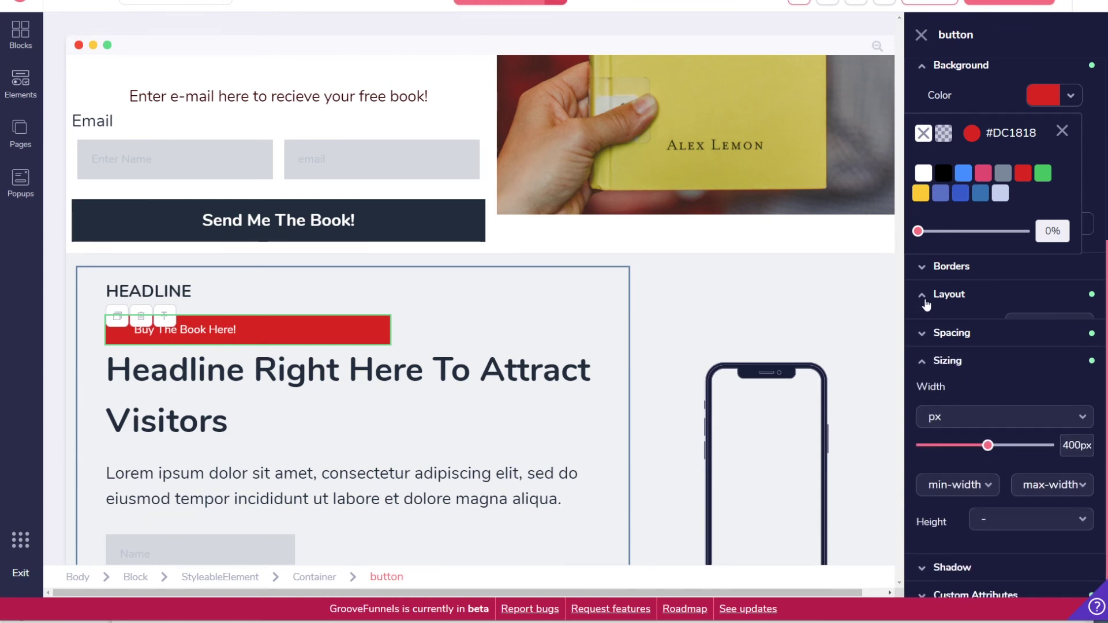
left_click(925, 302)
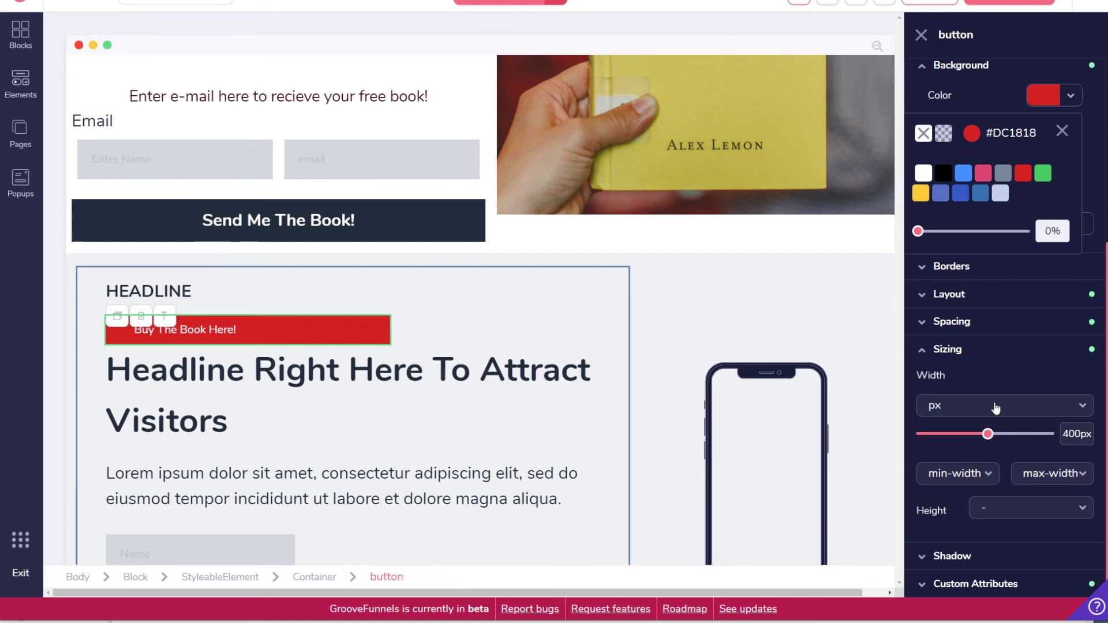
left_click(976, 274)
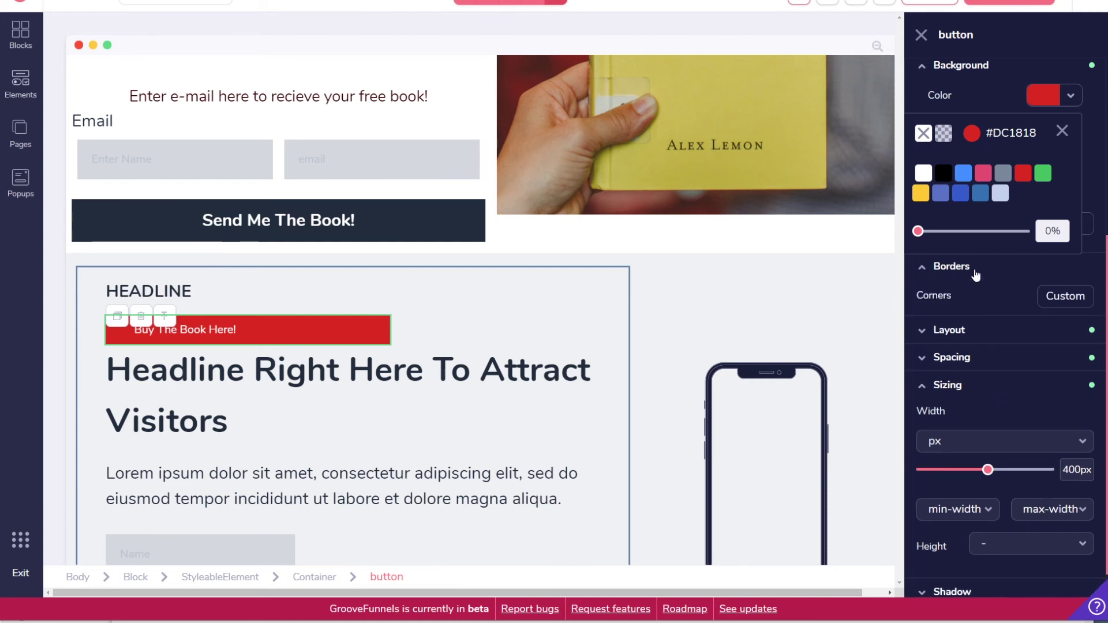
left_click_drag(918, 331, 1056, 340)
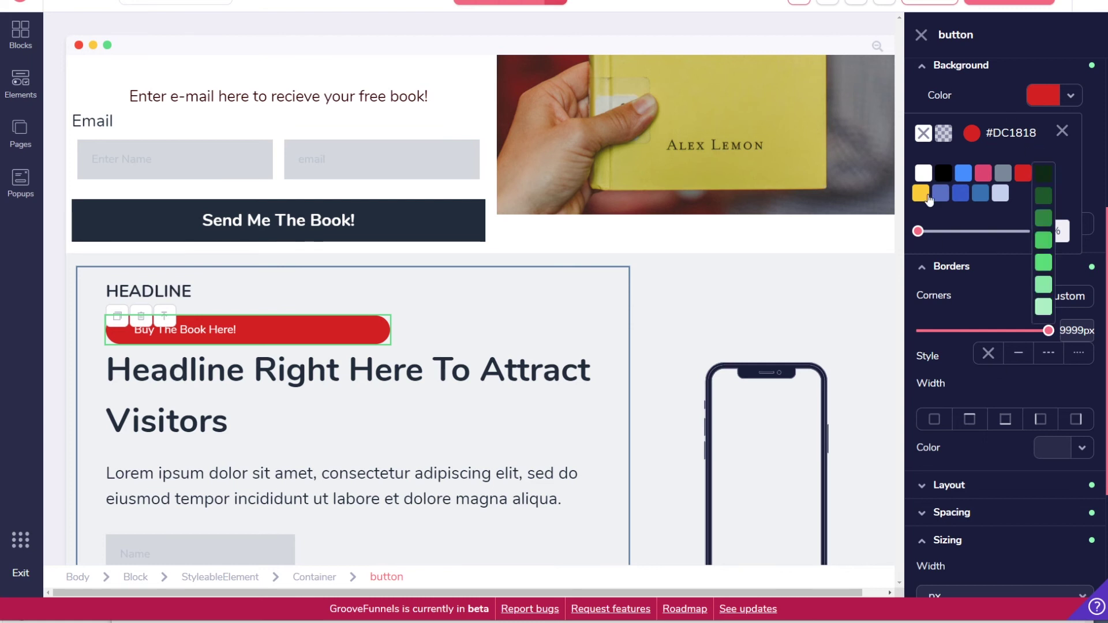
Preview the page to check the restyled buy button, and return to the editor.
scroll(970, 267, "up", 5)
scroll(873, 323, "up", 6)
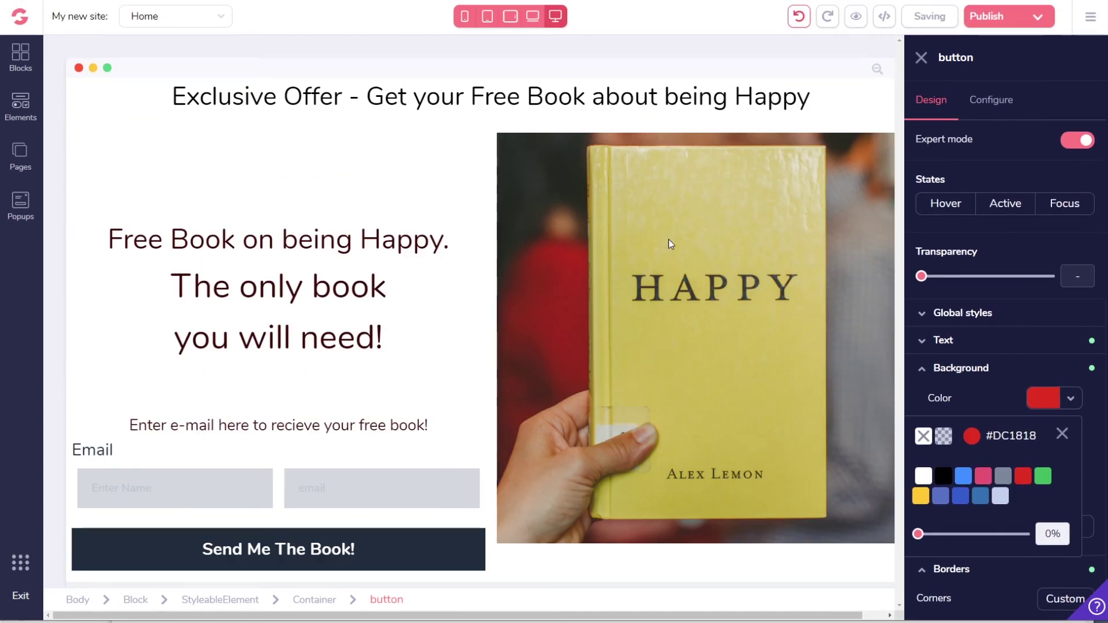
scroll(669, 239, "down", 7)
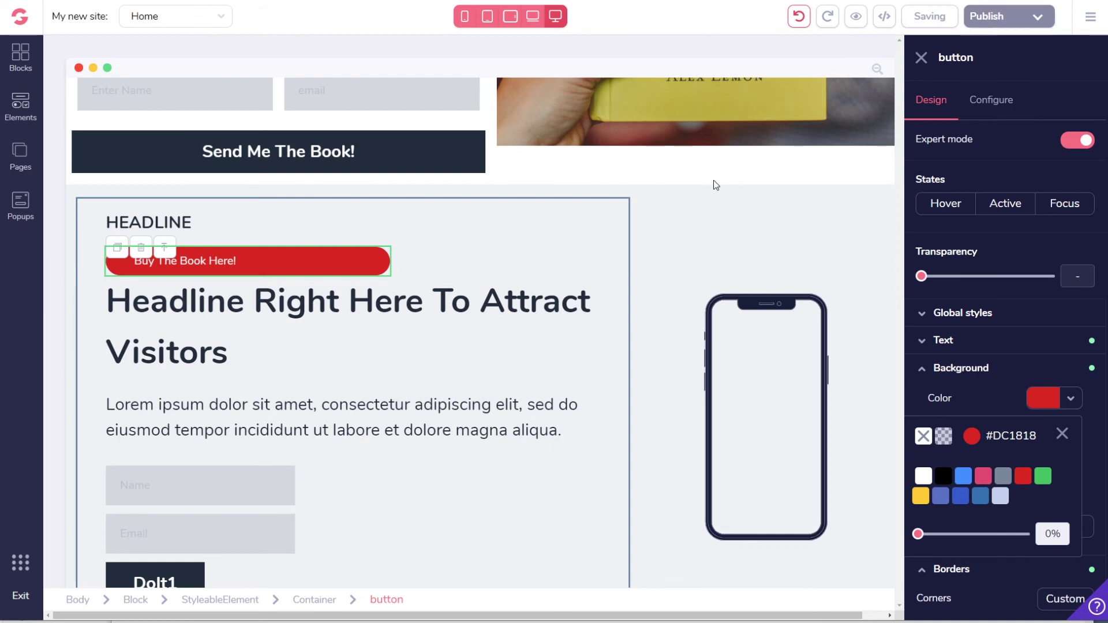
left_click(855, 19)
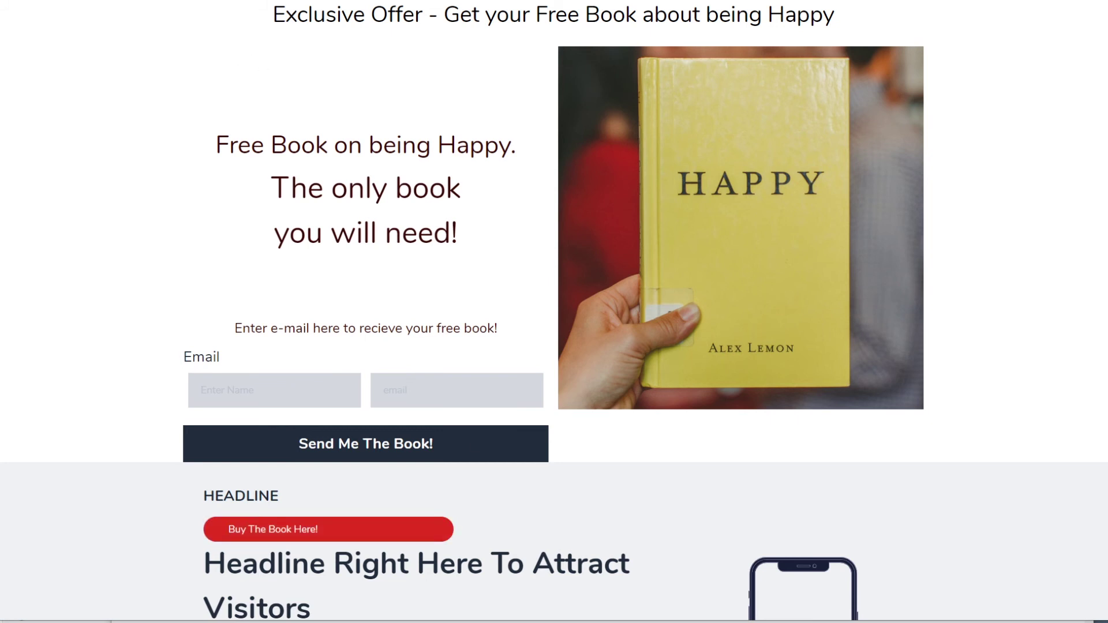
key("ctrl+shift+Tab")
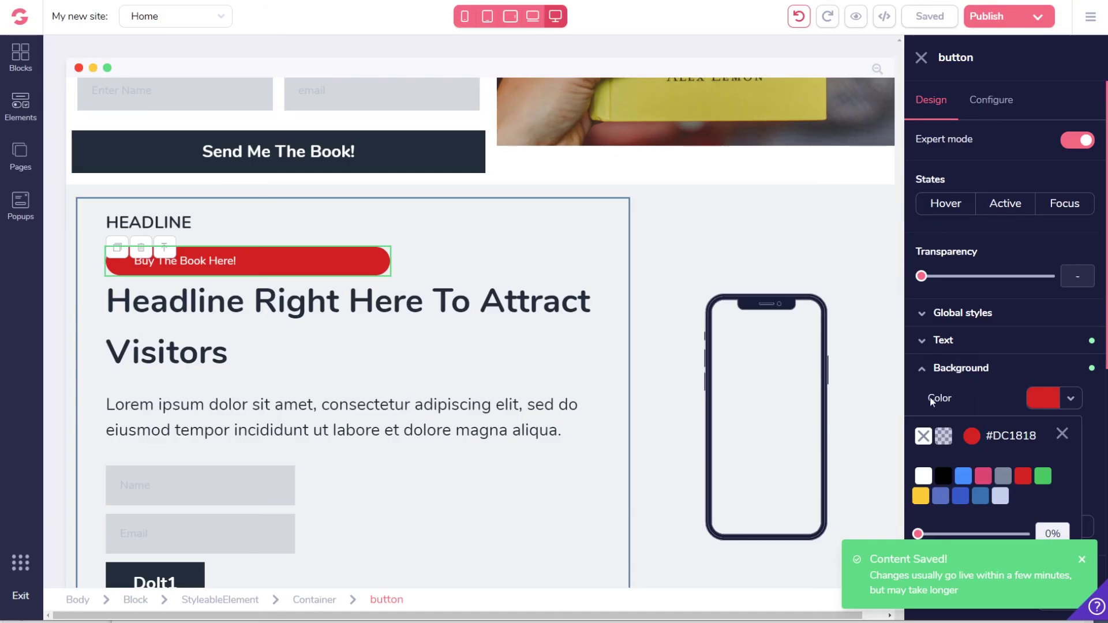
Publish the site to the hosted emailtest address and test the buy button on the live page.
left_click(1023, 26)
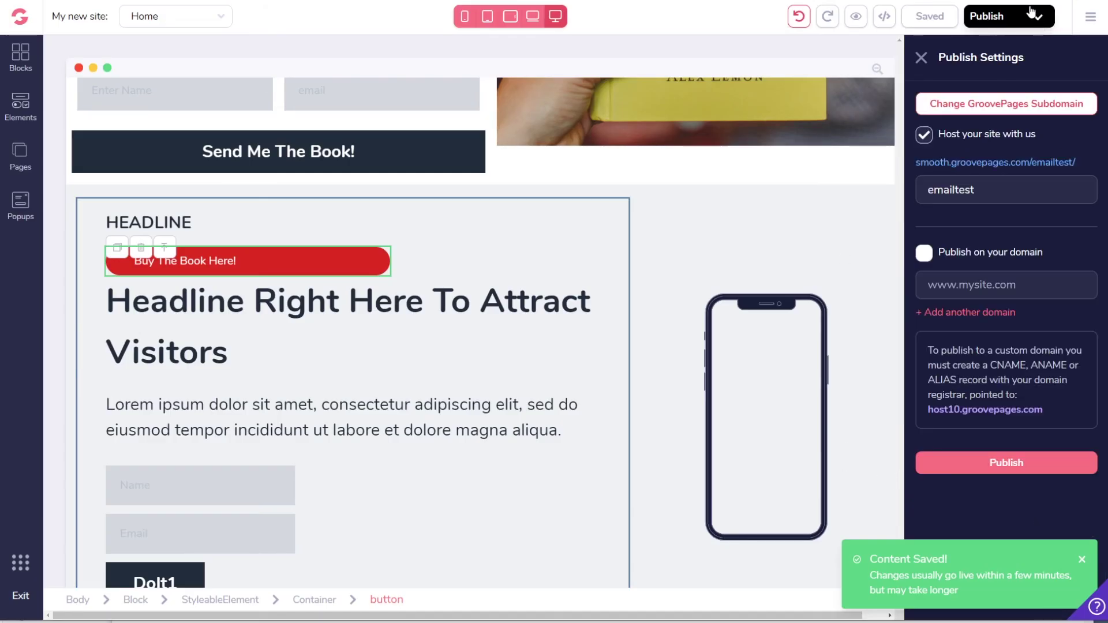
left_click(1032, 464)
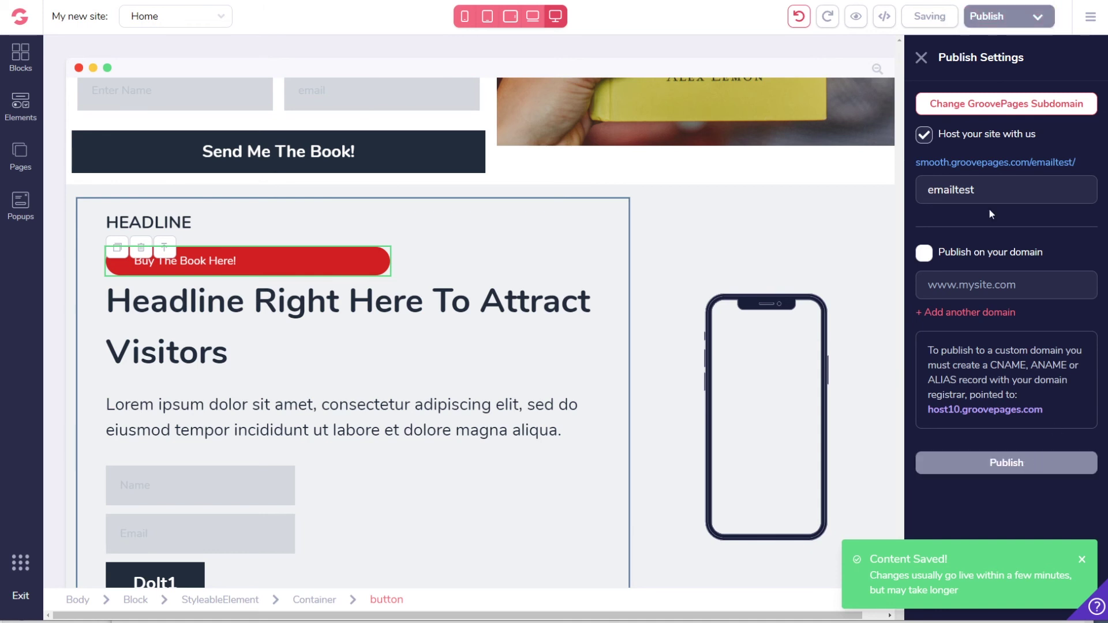
left_click(991, 164)
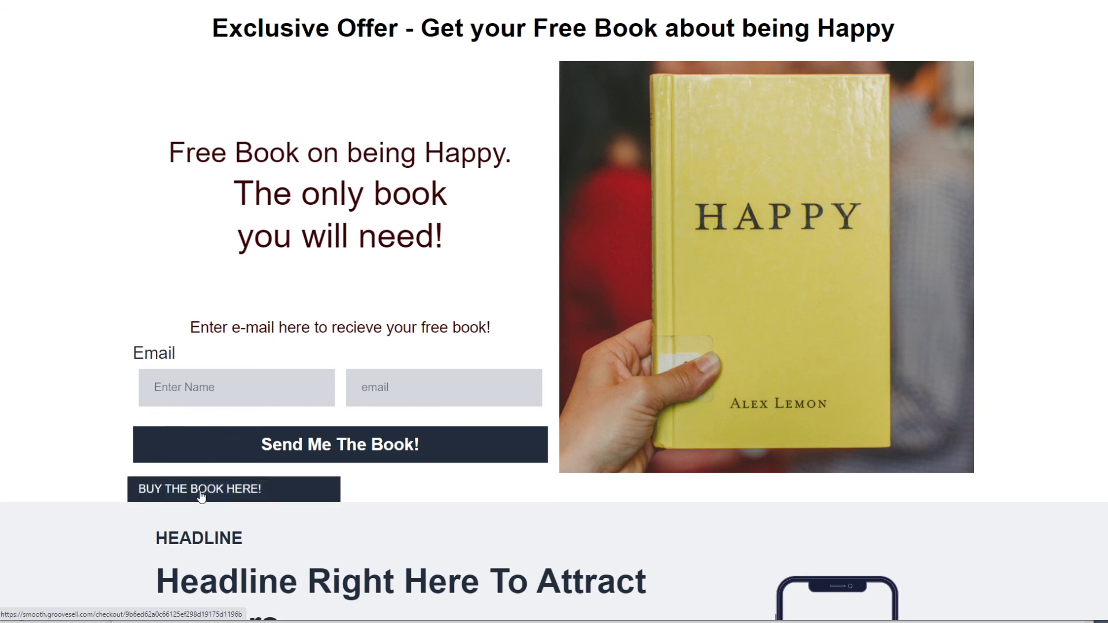
left_click(238, 497)
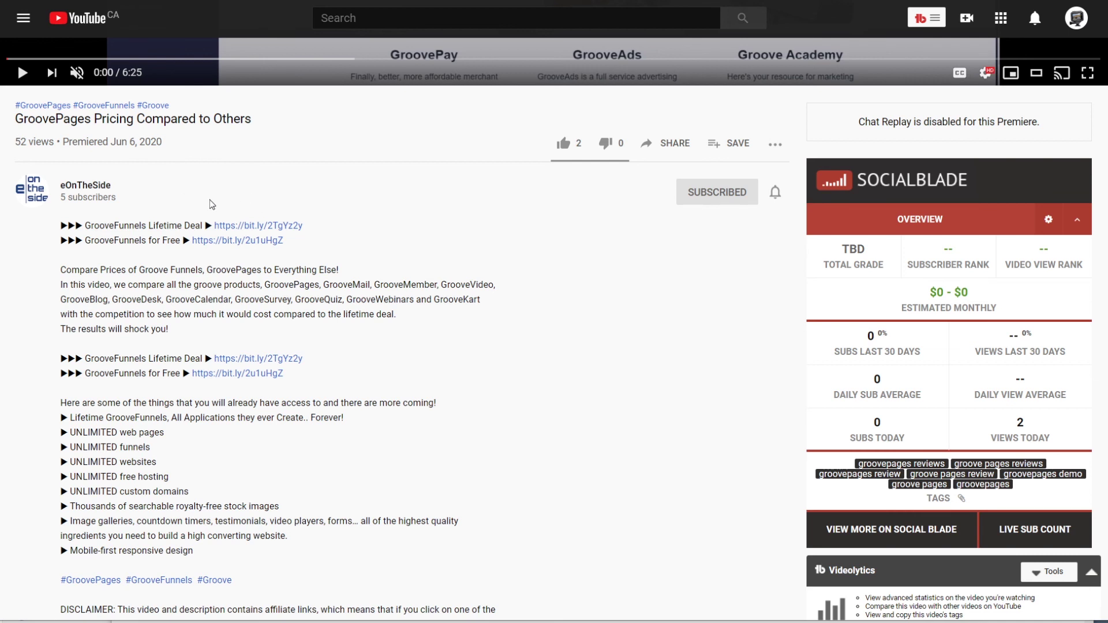
Open the GrooveFunnels for Free link from the YouTube video description and look through the free account offer and sign-up form.
left_click(244, 242)
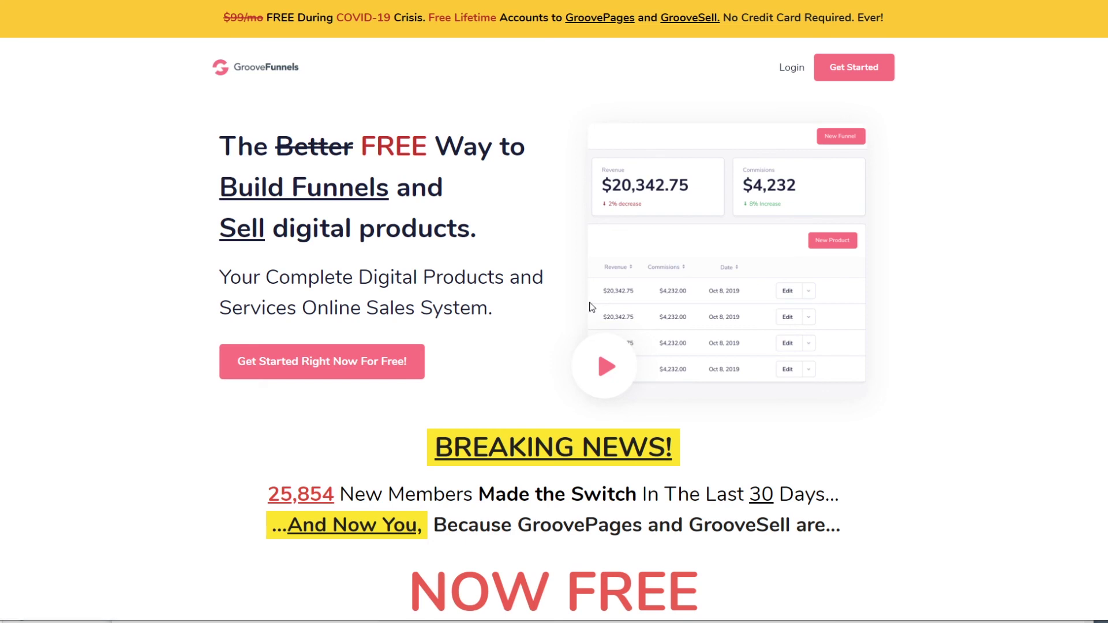
scroll(885, 254, "down", 15)
scroll(888, 256, "down", 10)
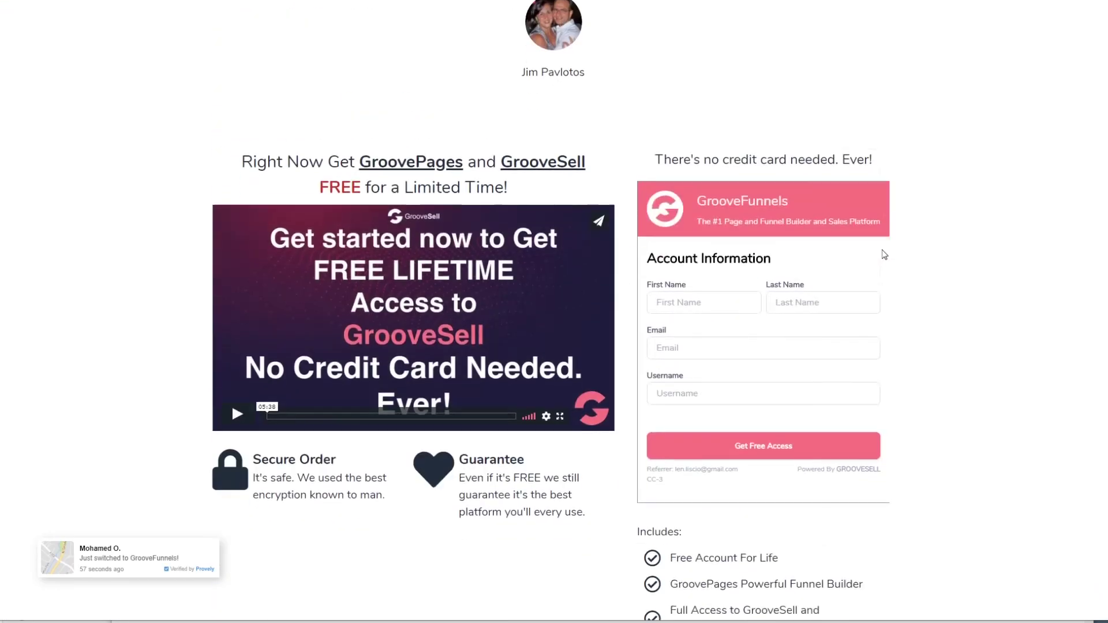
scroll(889, 266, "up", 5)
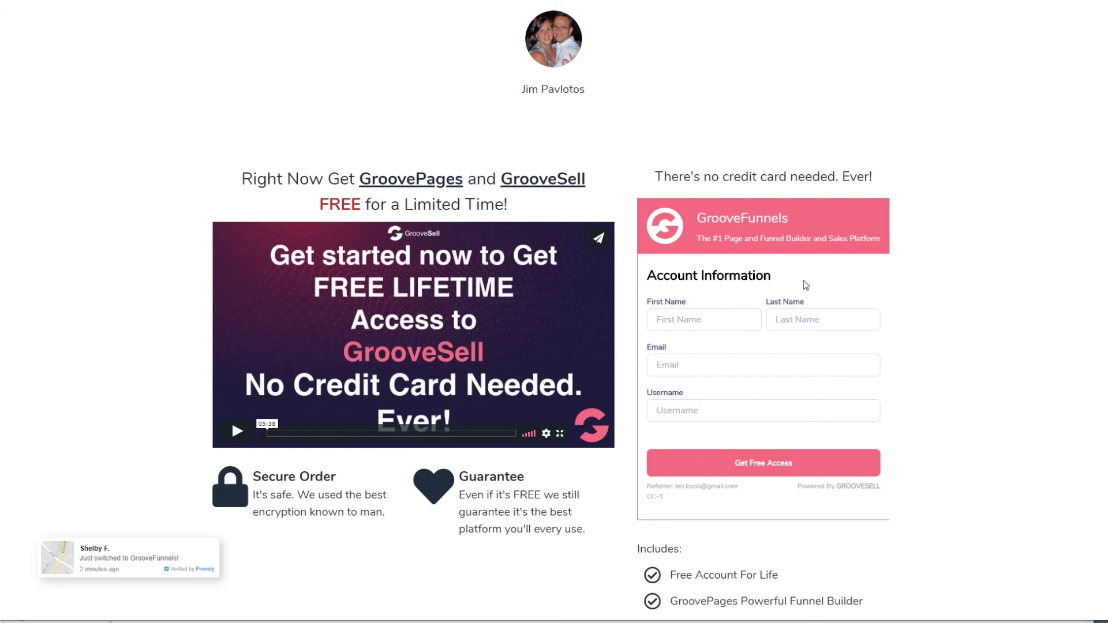
scroll(958, 416, "down", 15)
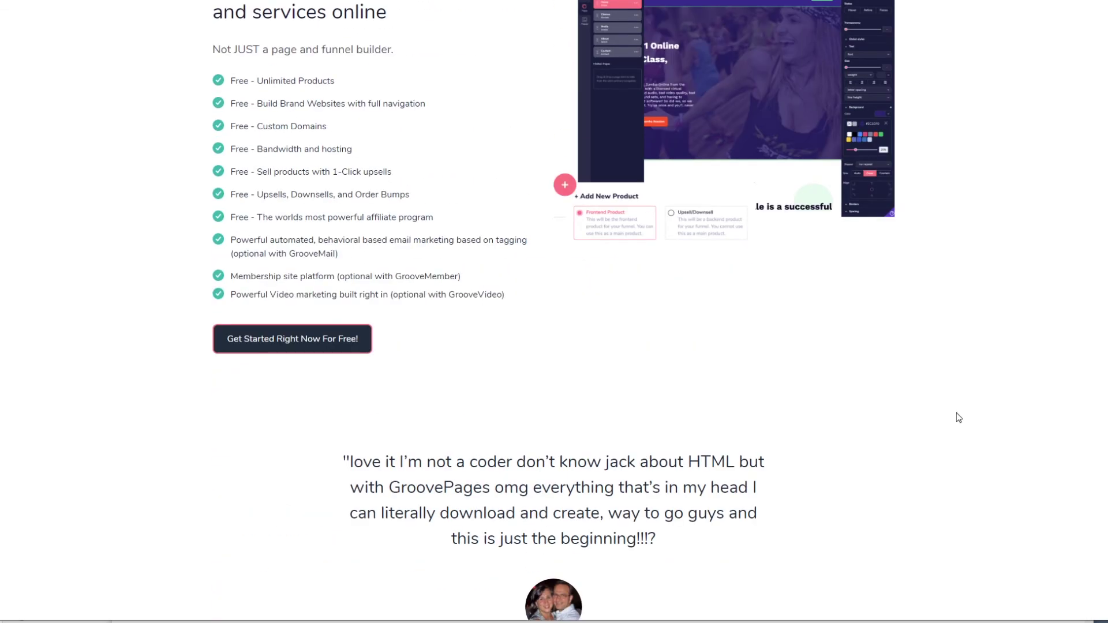
scroll(959, 418, "up", 15)
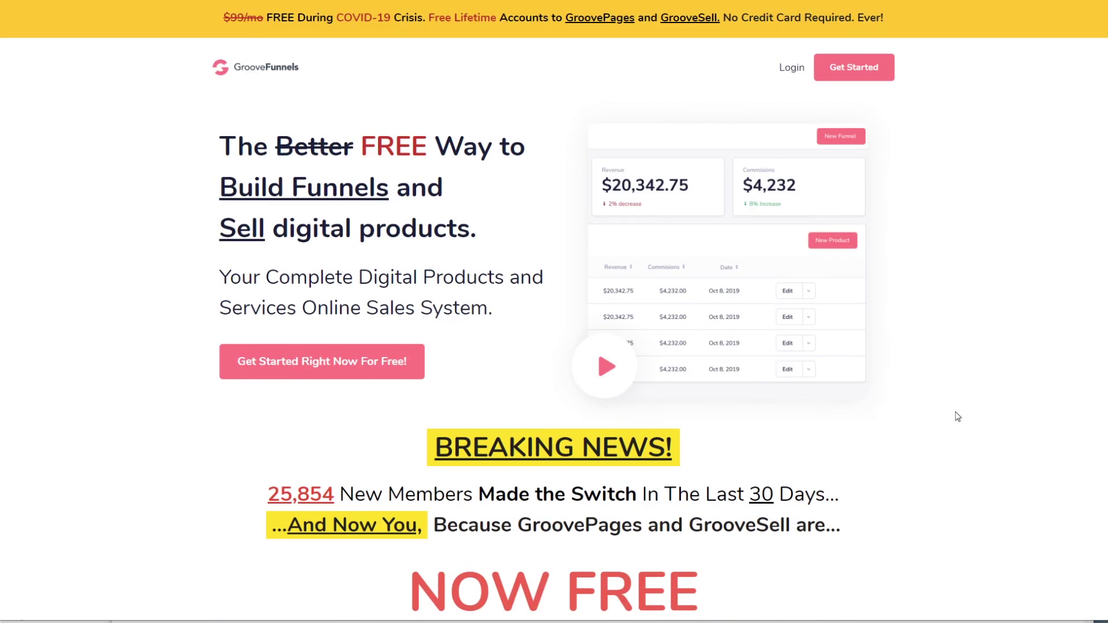